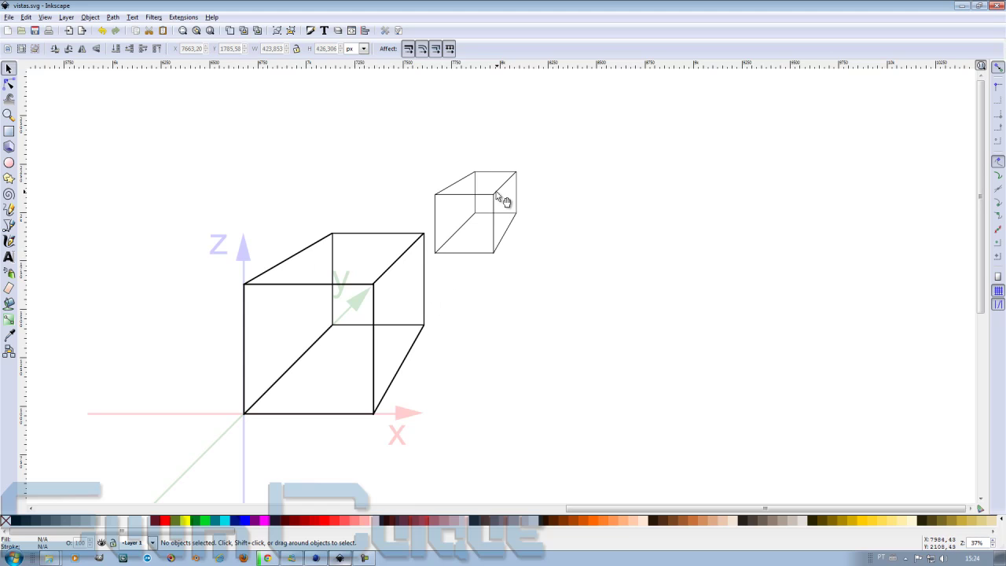
# Move the small wireframe cube slightly up and to the right of the large cube on the axes, leaving nothing selected.
pyautogui.moveTo(495, 191)
pyautogui.mouseDown()
pyautogui.moveTo(517, 171)
pyautogui.moveTo(490, 175)
pyautogui.moveTo(518, 169)
pyautogui.moveTo(484, 190)
pyautogui.moveTo(504, 193)
pyautogui.mouseUp()
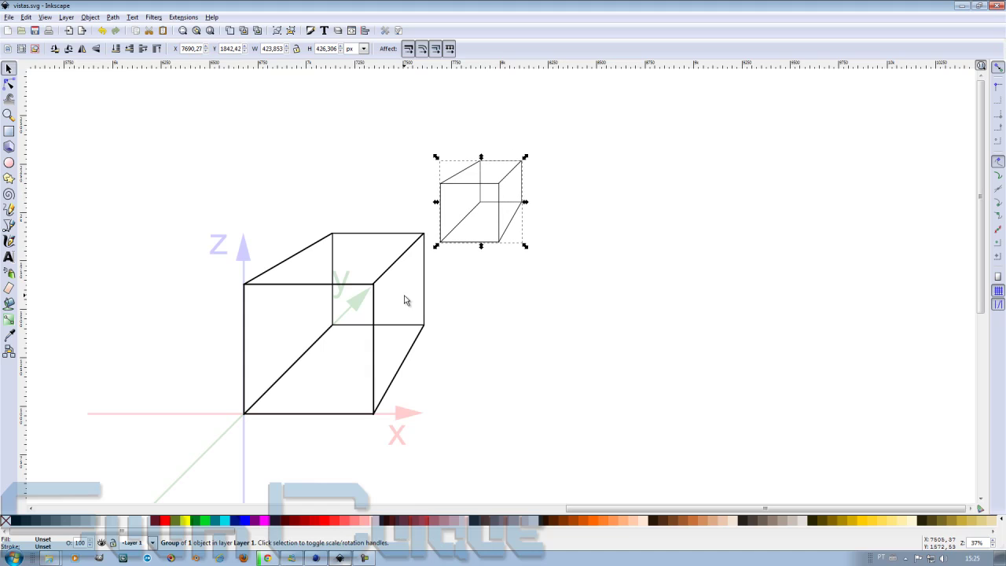
pyautogui.click(503, 246)
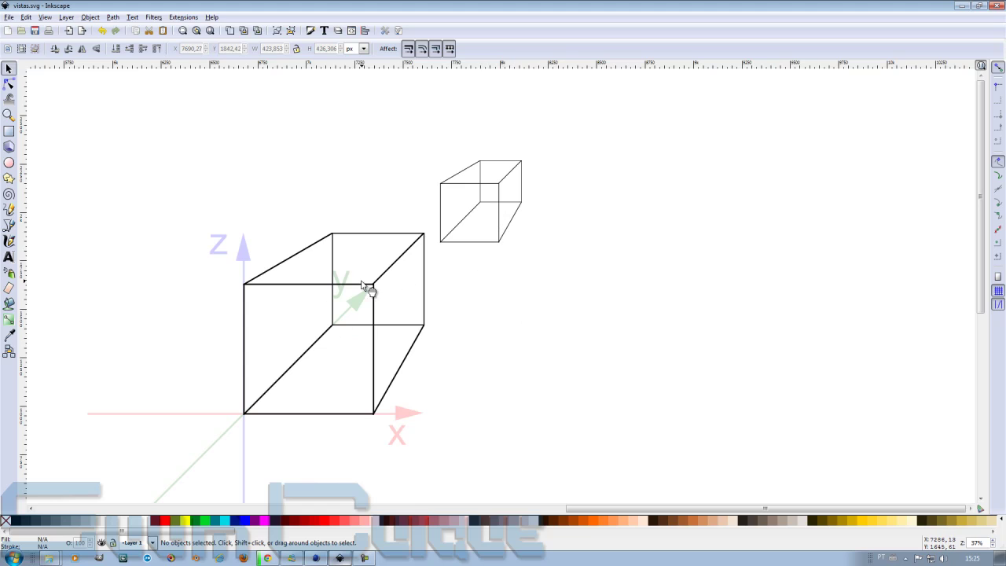
pyautogui.moveTo(297, 246); pyautogui.dragTo(490, 231, button='middle')
pyautogui.scroll(-7, 489, 231)
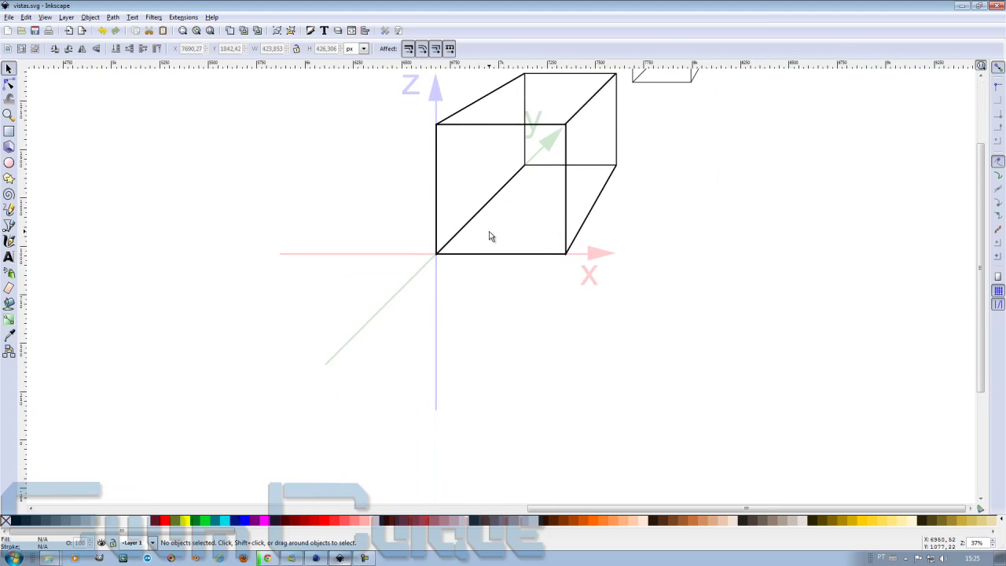
pyautogui.scroll(3, 489, 231)
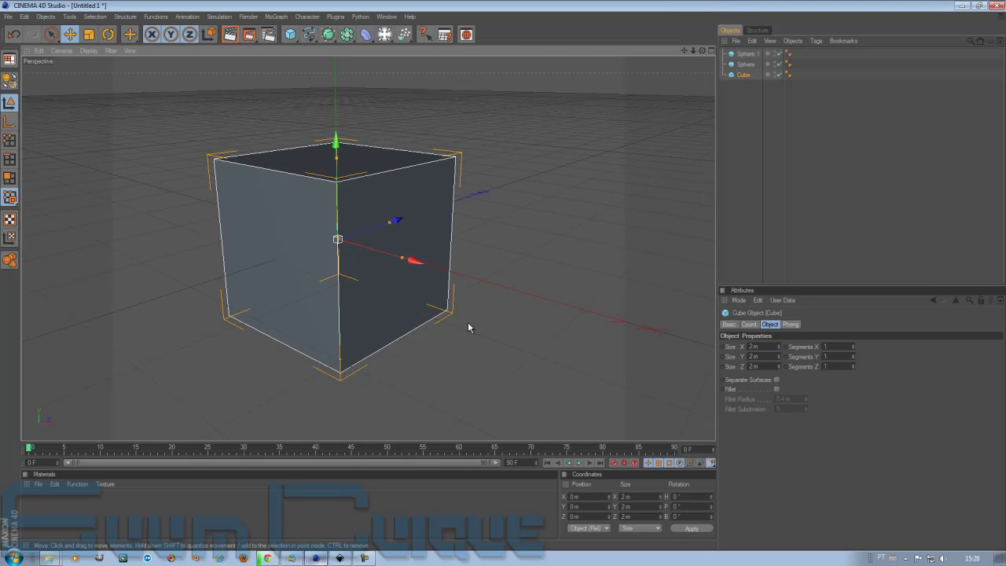
# In Cinema 4D, set the viewport camera to Perspective and examine the cube from several angles and distances.
pyautogui.scroll(-7, 372, 283)
pyautogui.scroll(8, 385, 305)
pyautogui.keyDown('alt'); pyautogui.moveTo(417, 287); pyautogui.dragTo(448, 218); pyautogui.keyUp('alt')
pyautogui.keyDown('alt'); pyautogui.moveTo(507, 274); pyautogui.dragTo(502, 273); pyautogui.keyUp('alt')
pyautogui.click(61, 50)
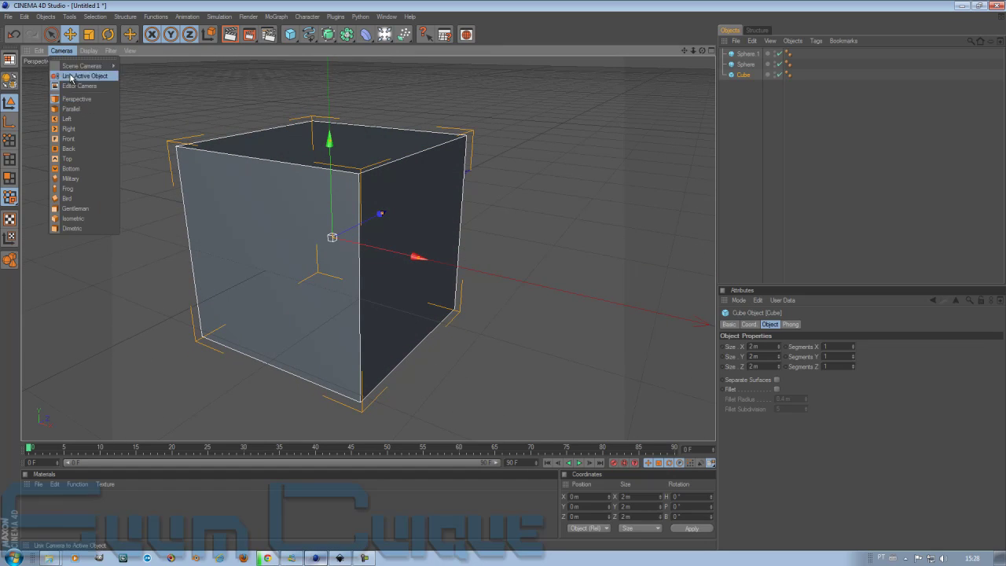
pyautogui.click(76, 100)
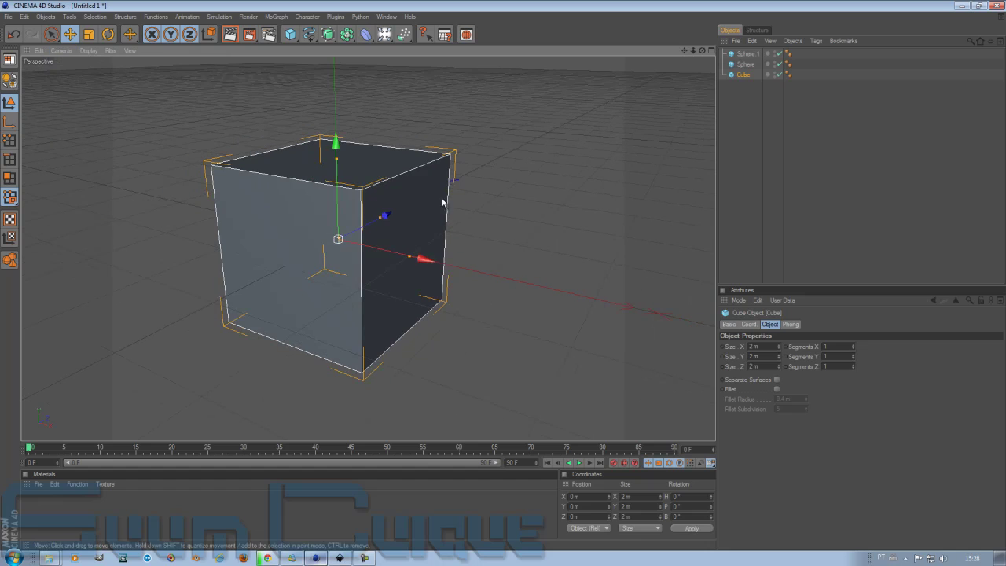
pyautogui.moveTo(503, 271)
pyautogui.keyDown('alt'); pyautogui.mouseDown()
pyautogui.moveTo(508, 281)
pyautogui.moveTo(501, 275)
pyautogui.mouseUp(); pyautogui.keyUp('alt')
pyautogui.scroll(3, 382, 277)
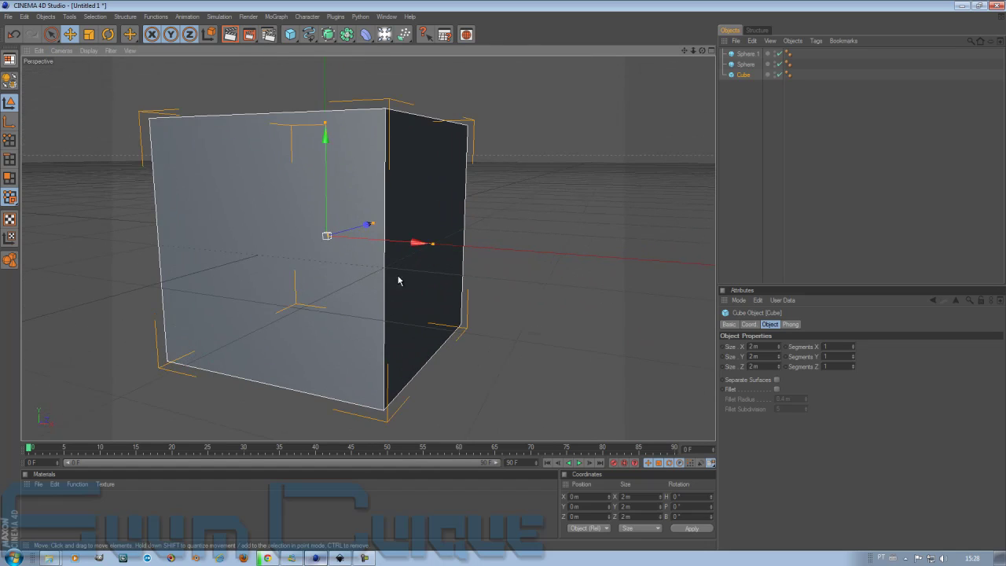
pyautogui.keyDown('alt'); pyautogui.moveTo(397, 279); pyautogui.dragTo(503, 281); pyautogui.keyUp('alt')
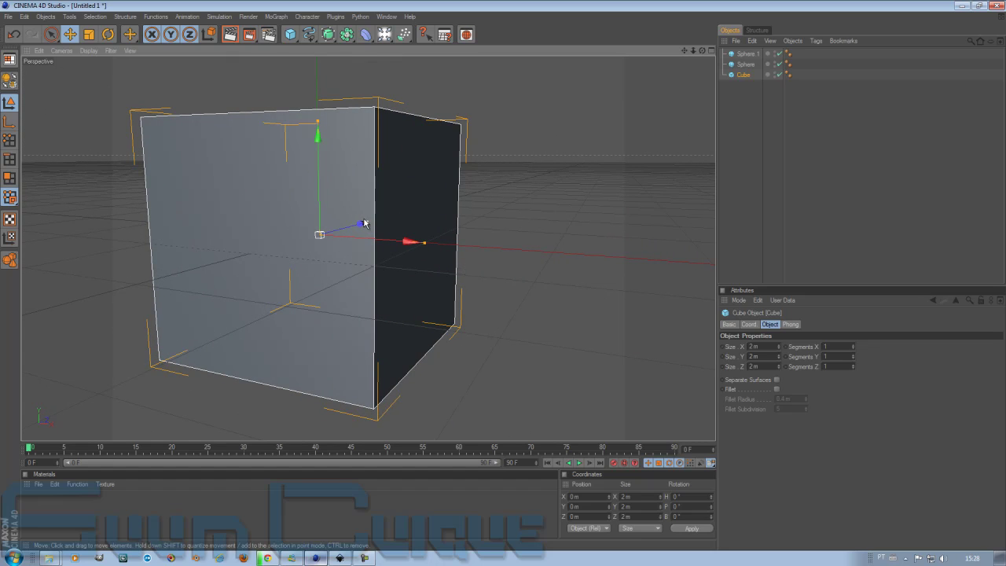
# Duplicate the cube, move the copy back along the Z axis to about 15.7 m, and clear the selection.
pyautogui.keyDown('ctrl'); pyautogui.moveTo(744, 76); pyautogui.dragTo(742, 96); pyautogui.keyUp('ctrl')
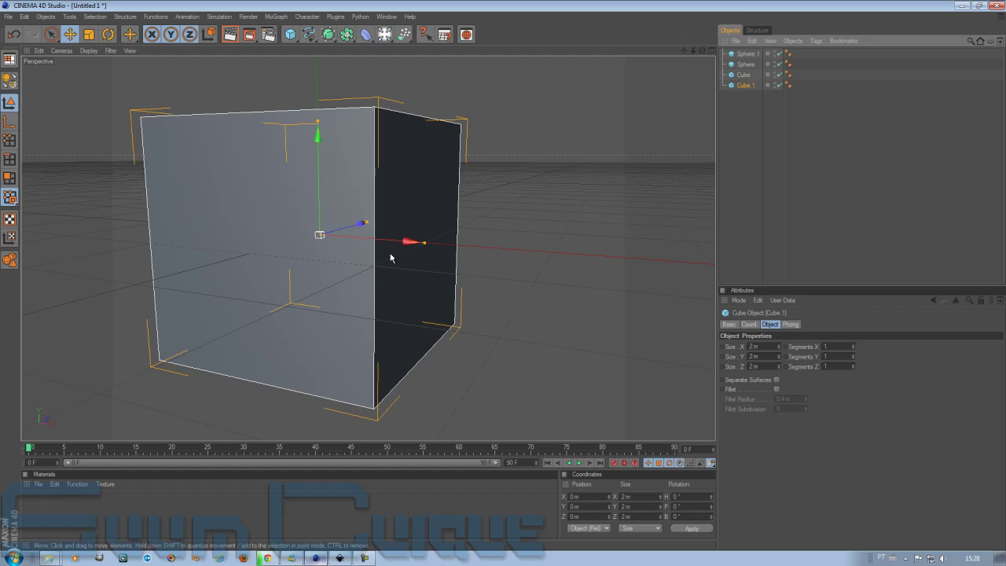
pyautogui.moveTo(362, 225); pyautogui.dragTo(371, 222)
pyautogui.moveTo(513, 275)
pyautogui.mouseDown()
pyautogui.moveTo(550, 279)
pyautogui.moveTo(503, 280)
pyautogui.mouseUp()
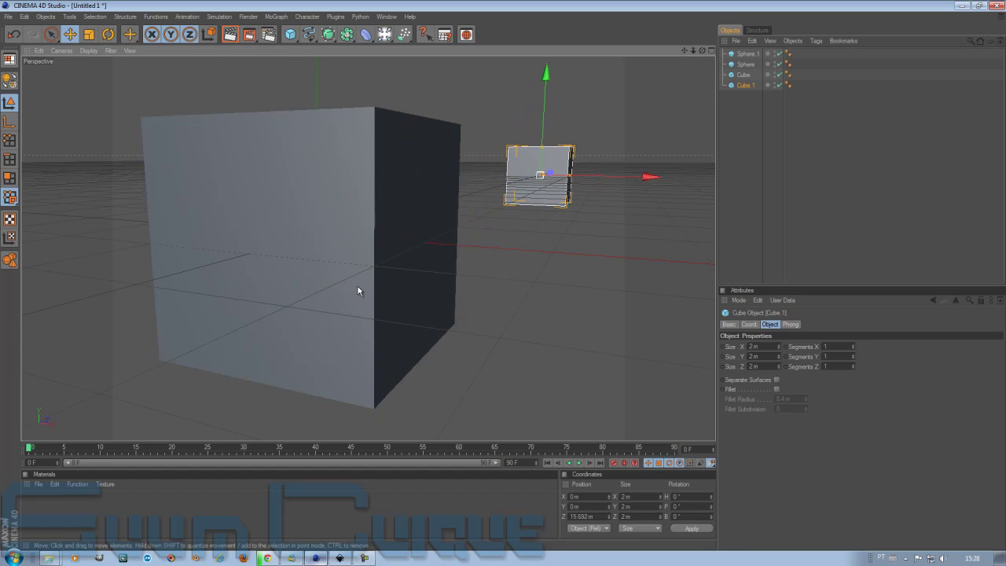
pyautogui.click(575, 245)
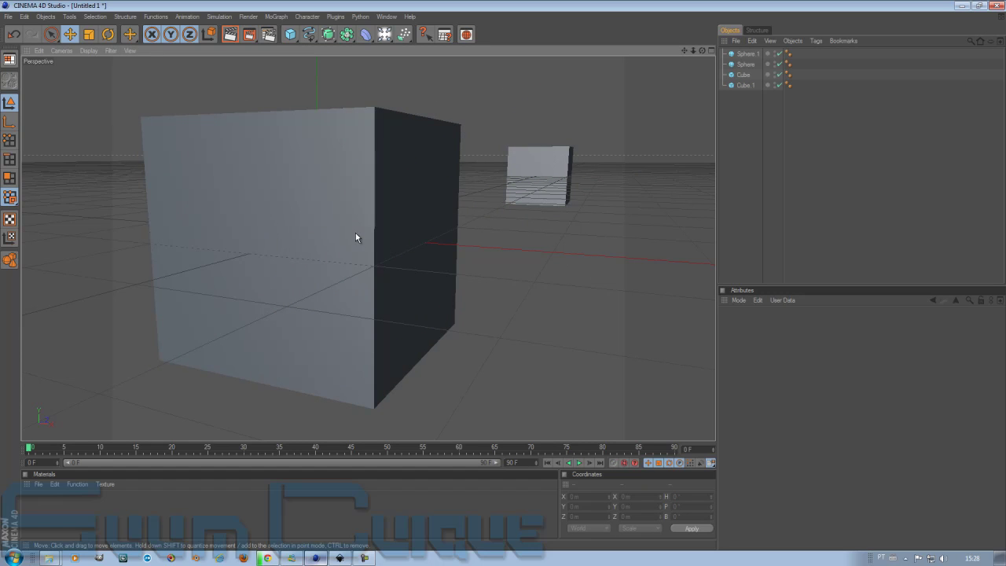
# Switch the viewport camera from Perspective to Parallel and examine how the two cubes compare from several angles.
pyautogui.scroll(-5, 344, 246)
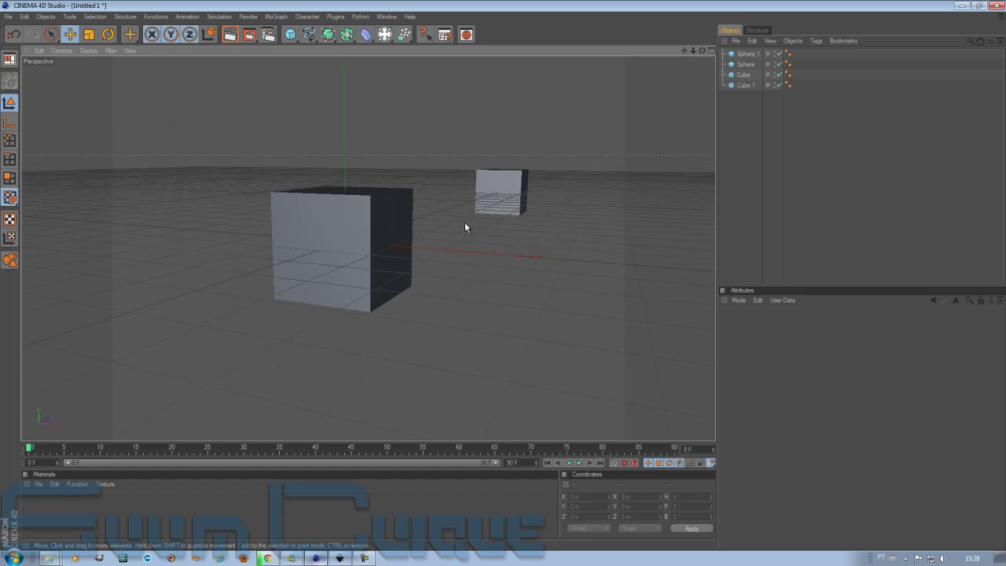
pyautogui.scroll(5, 465, 227)
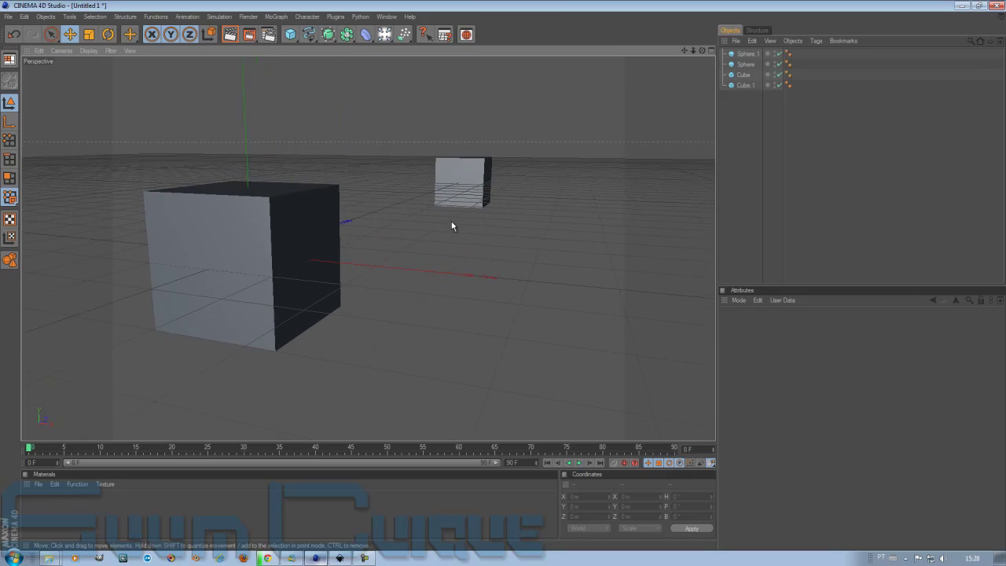
pyautogui.click(61, 51)
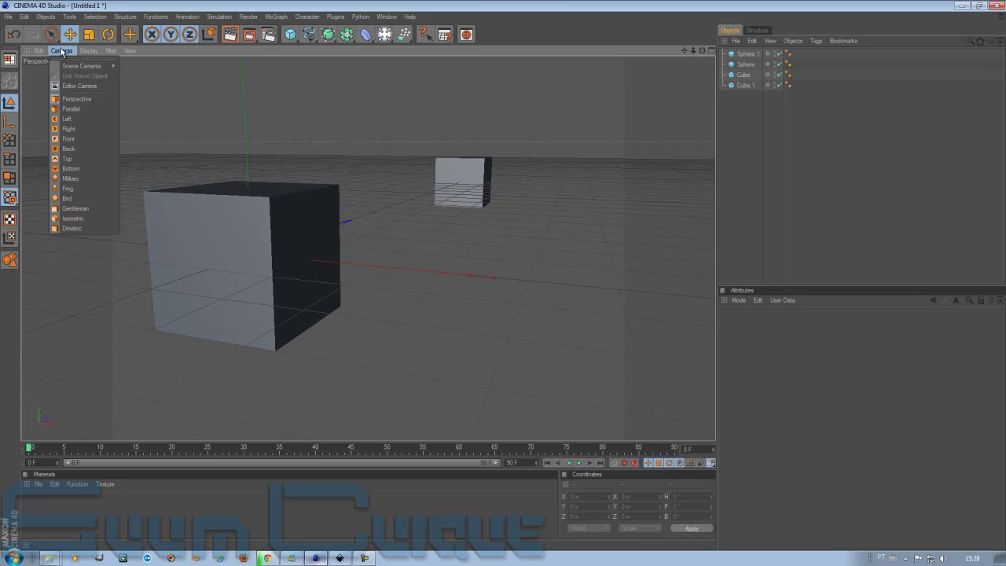
pyautogui.click(71, 110)
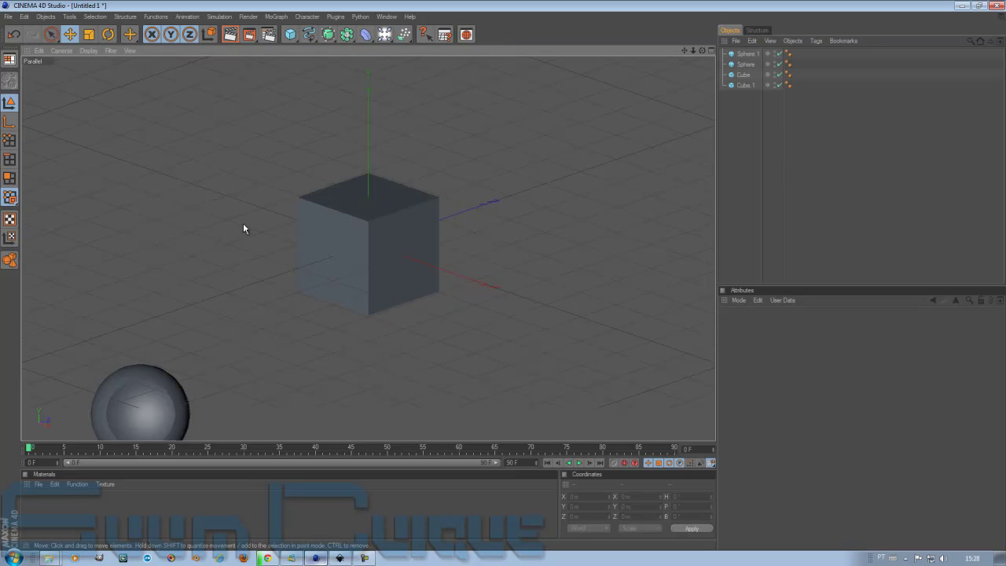
pyautogui.keyDown('alt'); pyautogui.moveTo(243, 228); pyautogui.dragTo(336, 212); pyautogui.keyUp('alt')
pyautogui.scroll(5, 369, 236)
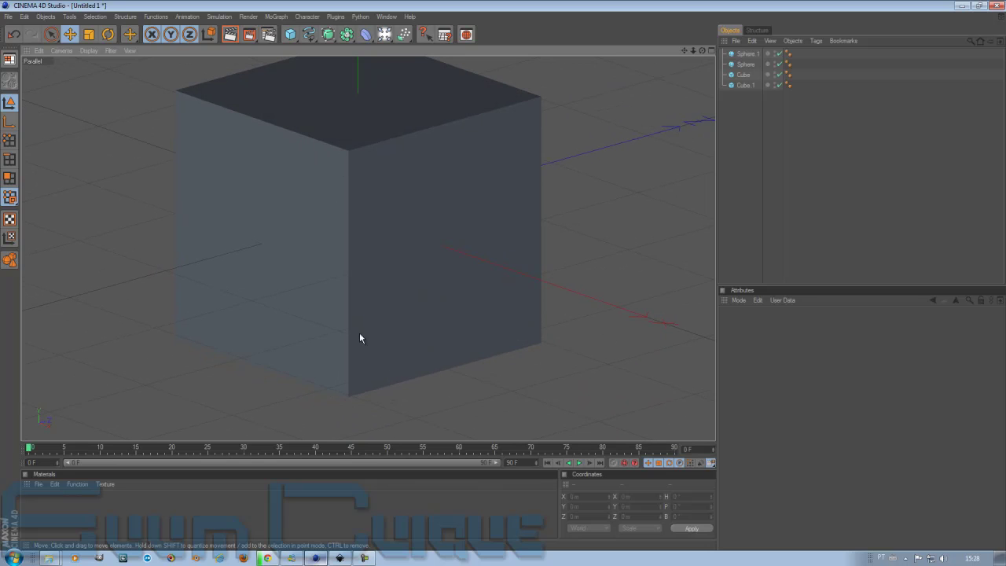
pyautogui.keyDown('alt'); pyautogui.moveTo(166, 257); pyautogui.dragTo(353, 187); pyautogui.keyUp('alt')
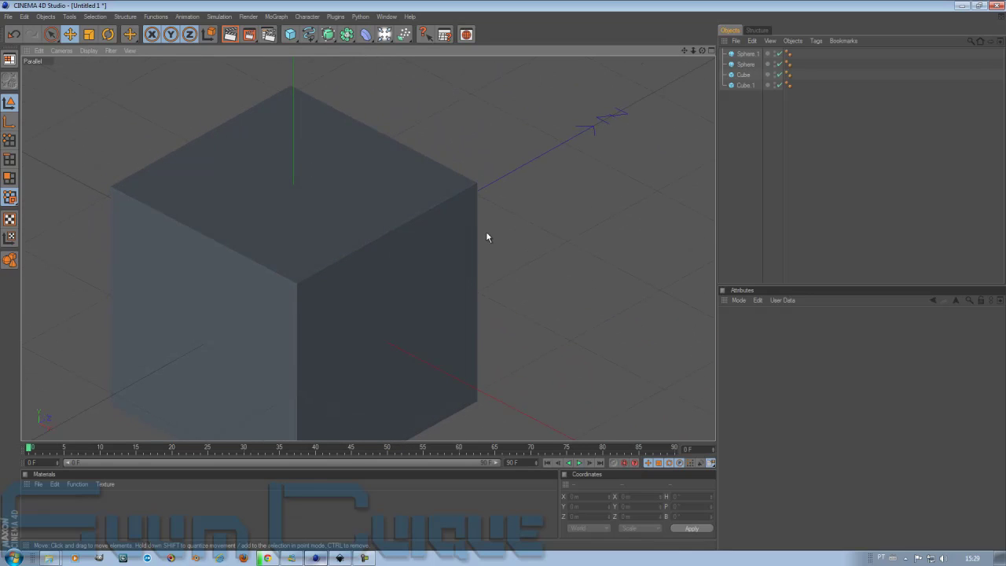
pyautogui.keyDown('alt'); pyautogui.moveTo(423, 218); pyautogui.dragTo(504, 275); pyautogui.keyUp('alt')
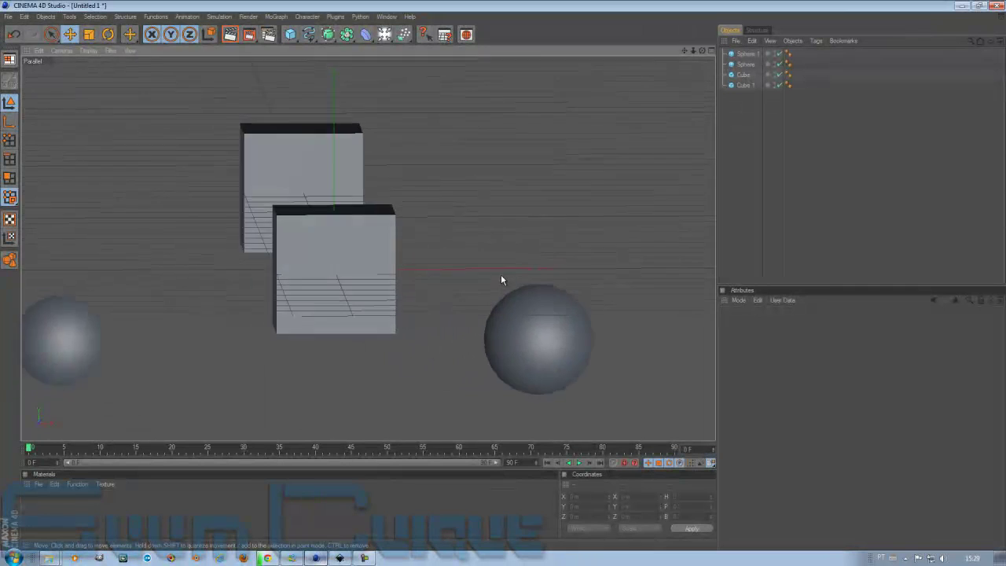
pyautogui.keyDown('alt'); pyautogui.moveTo(505, 279); pyautogui.dragTo(438, 195); pyautogui.keyUp('alt')
pyautogui.keyDown('alt'); pyautogui.moveTo(437, 195); pyautogui.dragTo(395, 240, button='middle'); pyautogui.keyUp('alt')
pyautogui.keyDown('alt'); pyautogui.moveTo(395, 241); pyautogui.dragTo(335, 332, button='right'); pyautogui.keyUp('alt')
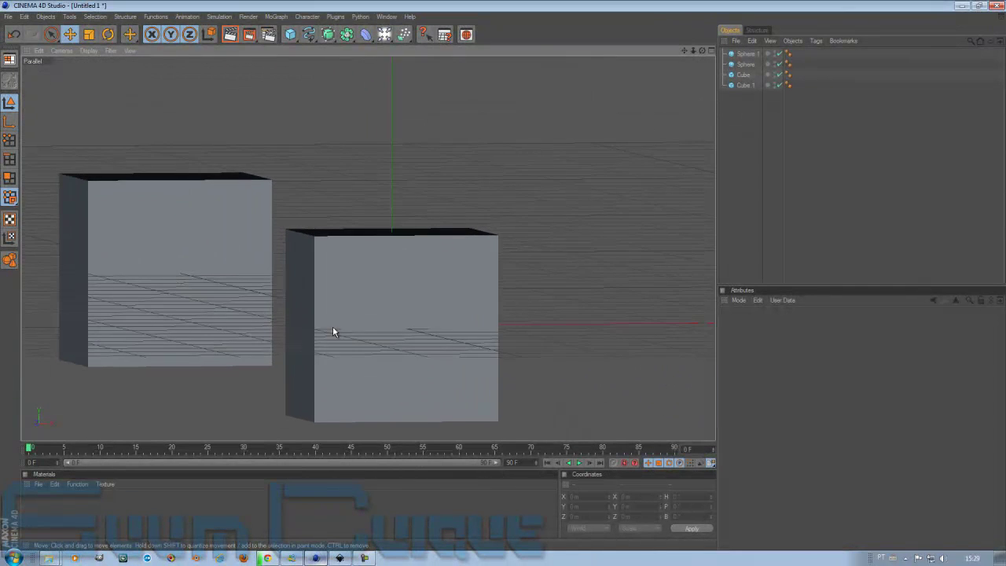
pyautogui.keyDown('alt'); pyautogui.moveTo(334, 333); pyautogui.dragTo(506, 279, button='middle'); pyautogui.keyUp('alt')
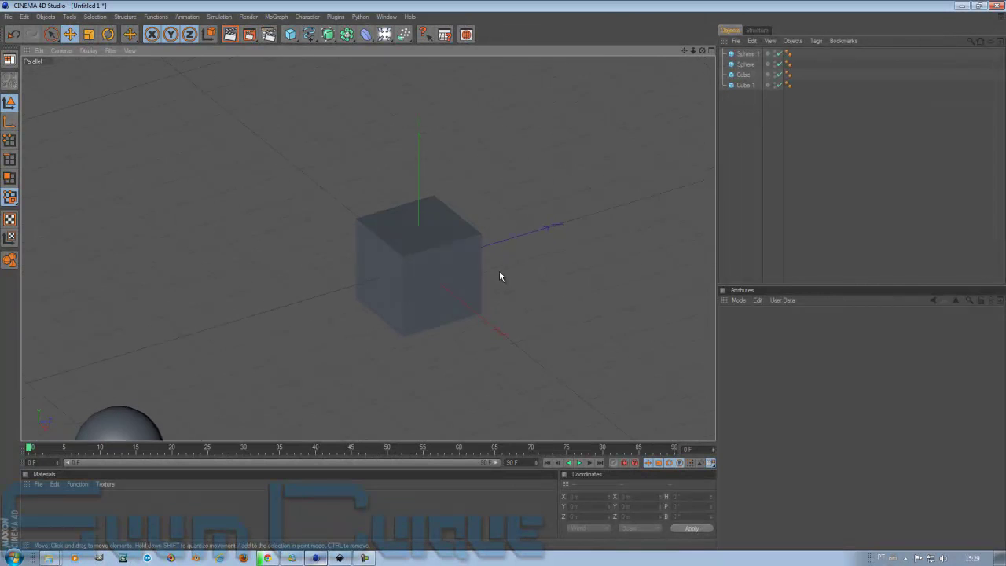
# View the scene through the Left and Right cameras.
pyautogui.click(62, 50)
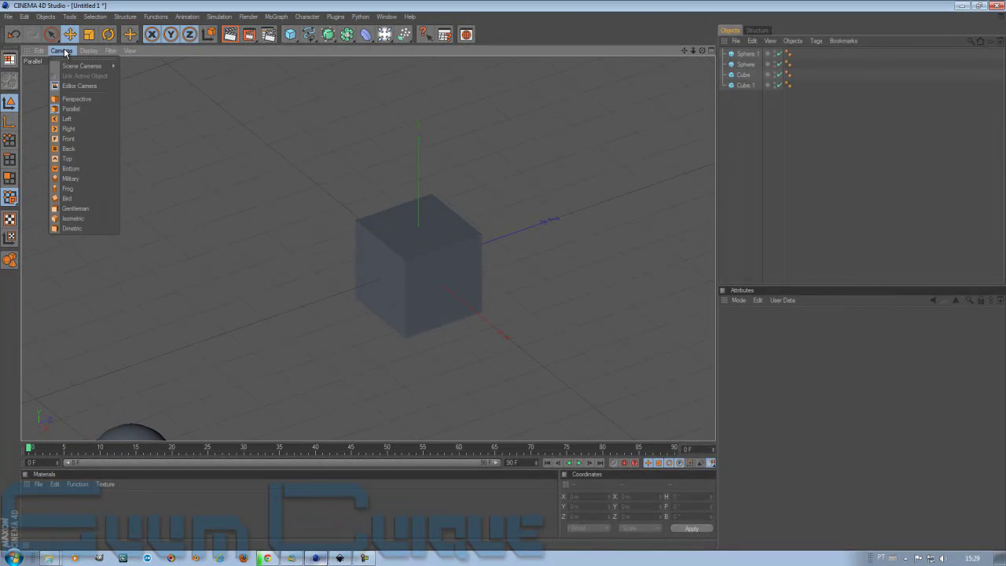
pyautogui.click(74, 119)
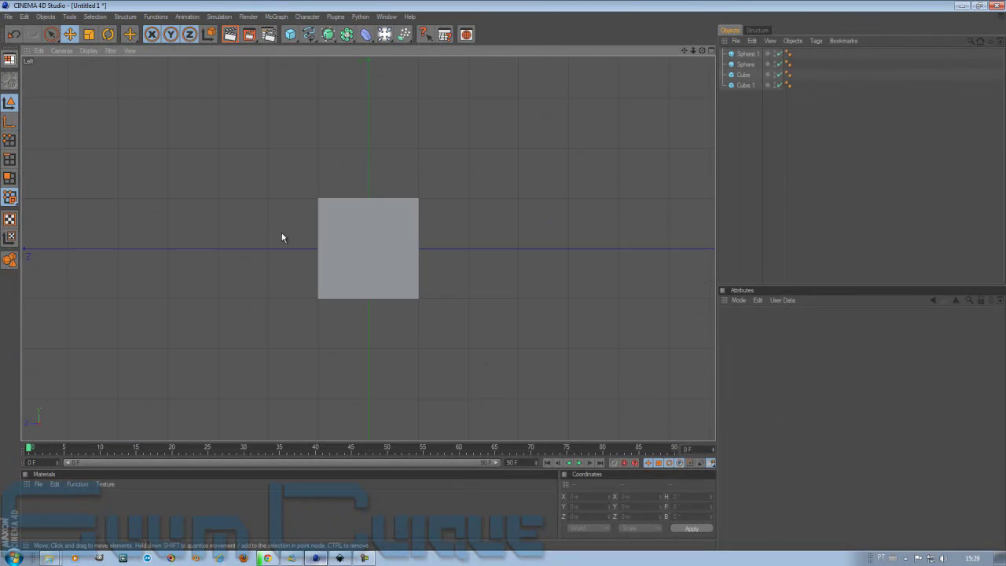
pyautogui.click(61, 50)
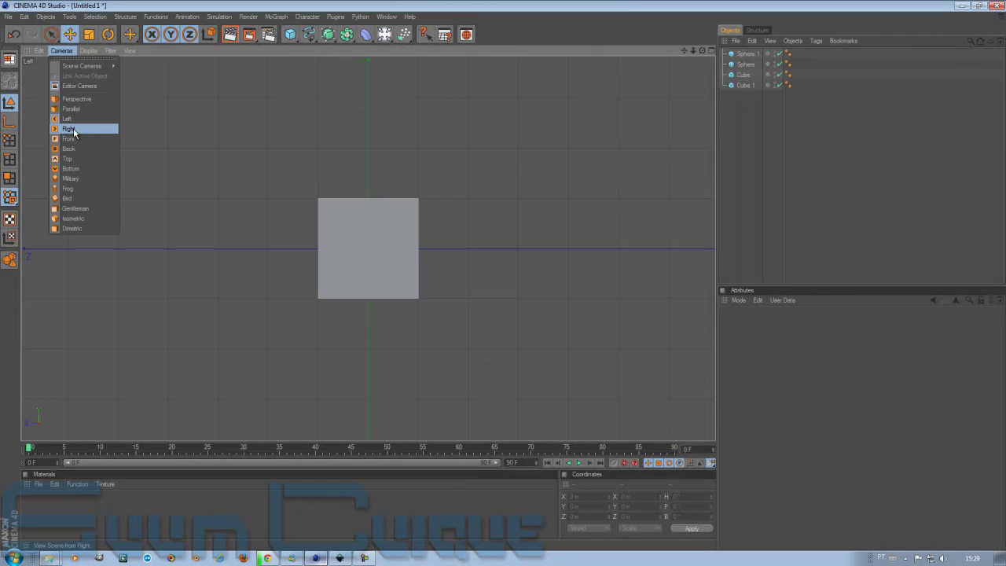
pyautogui.click(73, 128)
# View the cubes and spheres through the Front and Back cameras.
pyautogui.click(65, 52)
pyautogui.click(76, 139)
pyautogui.click(64, 51)
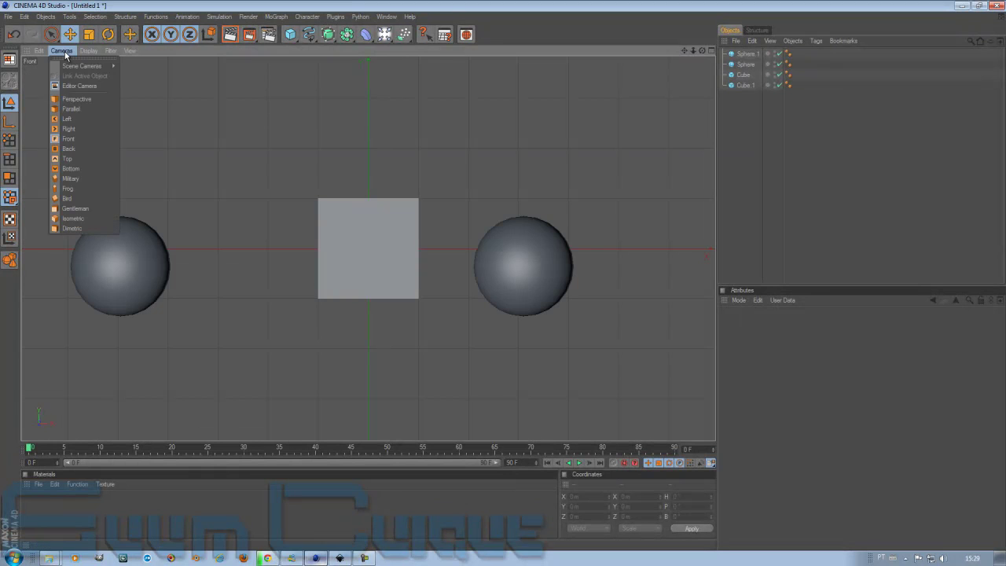
pyautogui.click(73, 149)
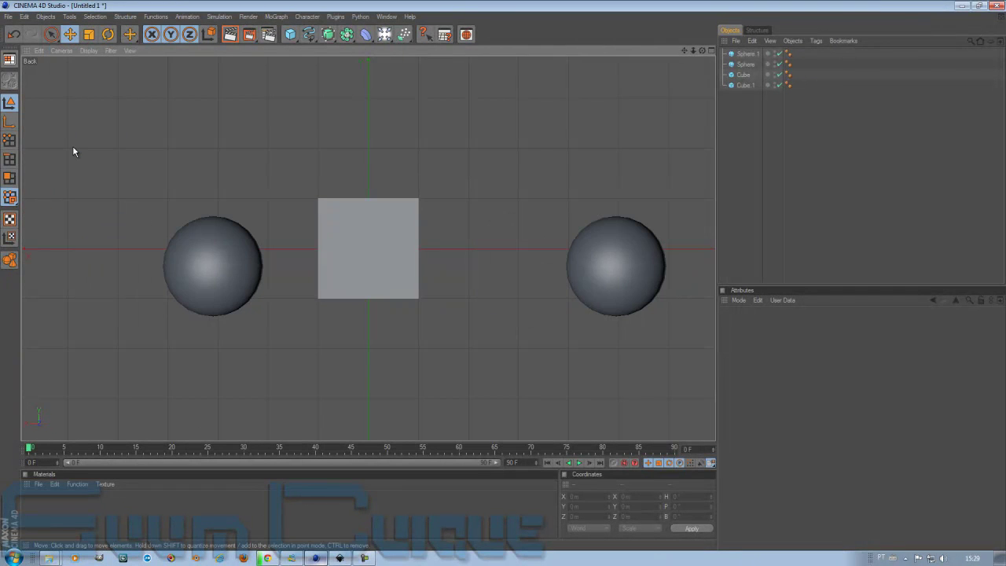
# View the scene through the Top and Bottom cameras, with all cubes and spheres in frame.
pyautogui.click(63, 52)
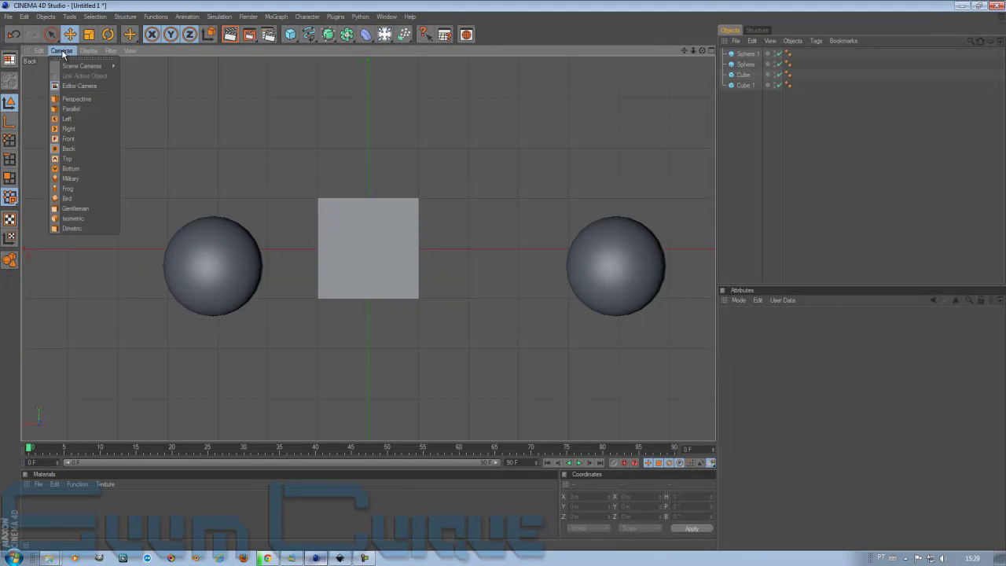
pyautogui.click(70, 160)
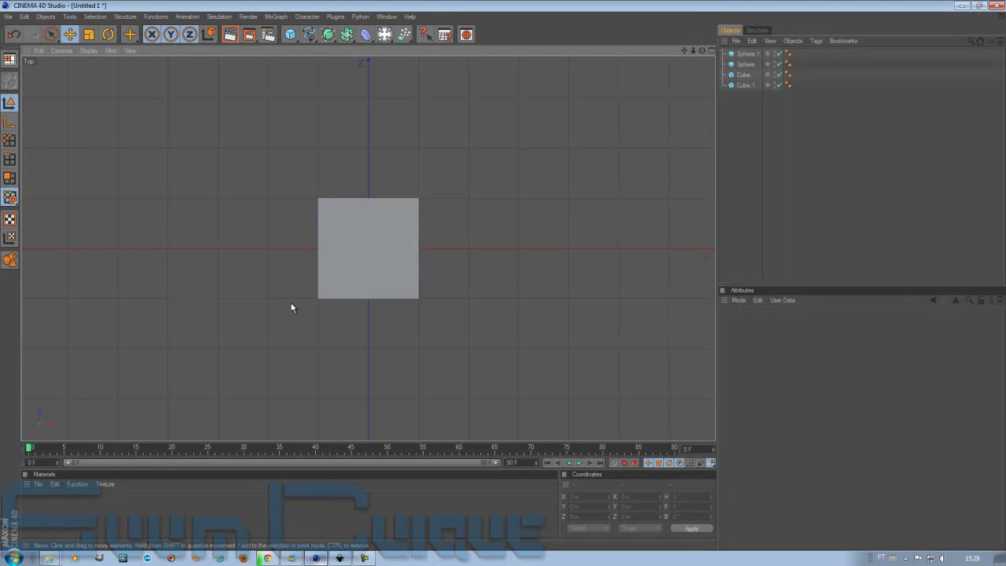
pyautogui.scroll(-5, 503, 325)
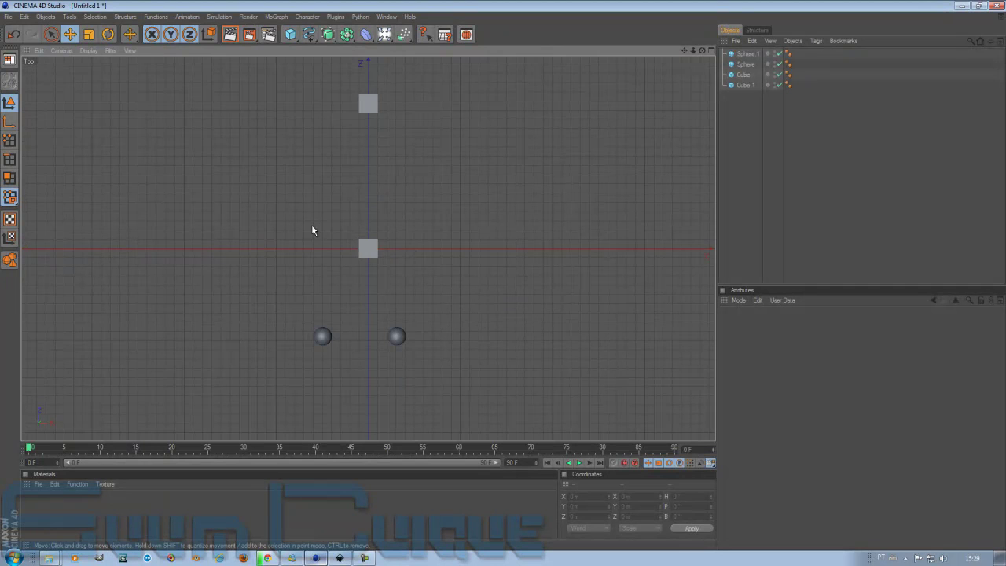
pyautogui.click(62, 50)
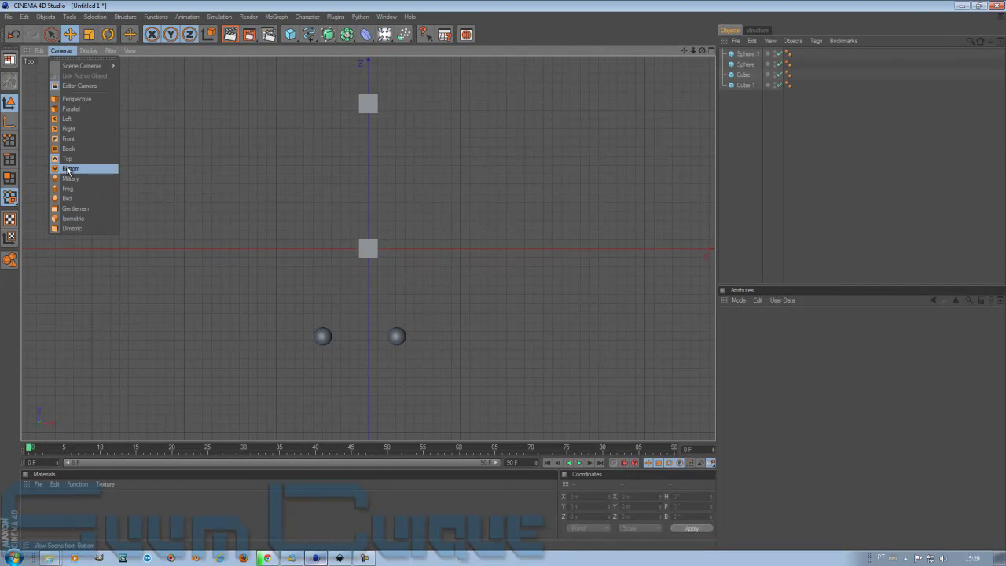
pyautogui.click(86, 171)
pyautogui.scroll(-5, 390, 235)
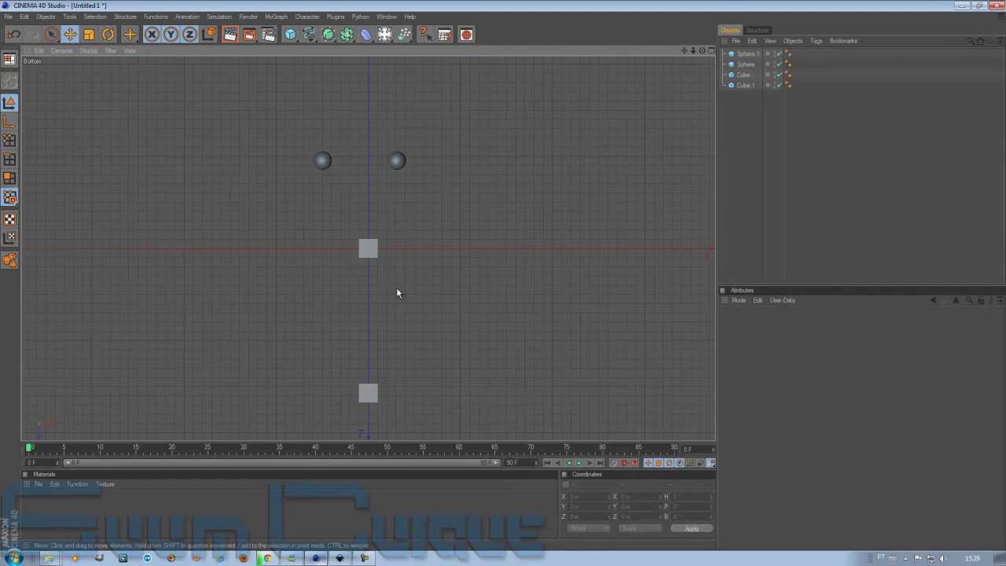
pyautogui.scroll(3, 393, 314)
pyautogui.scroll(-5, 391, 335)
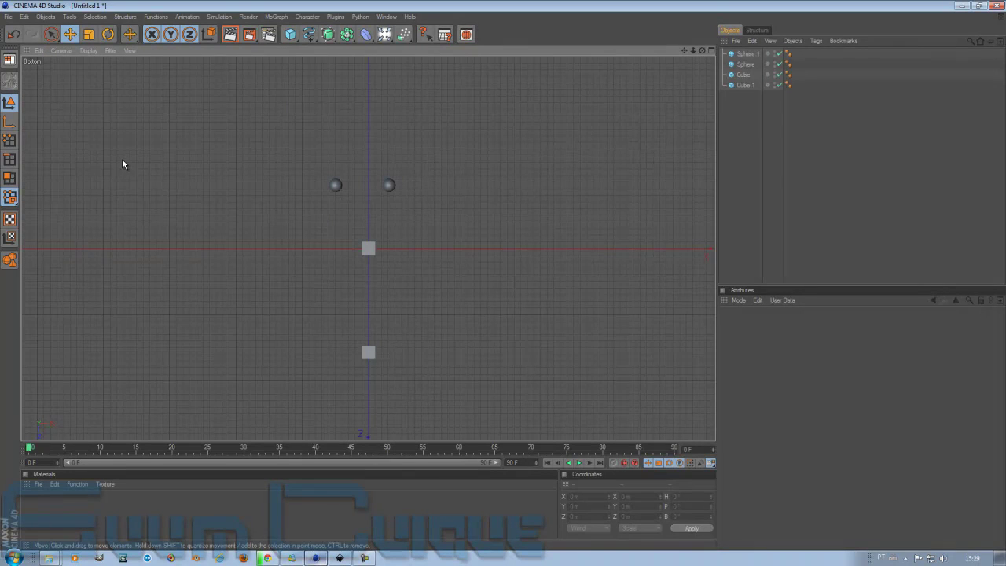
# Switch the viewport camera to the Military projection and examine the cubes and spheres at different distances.
pyautogui.click(62, 51)
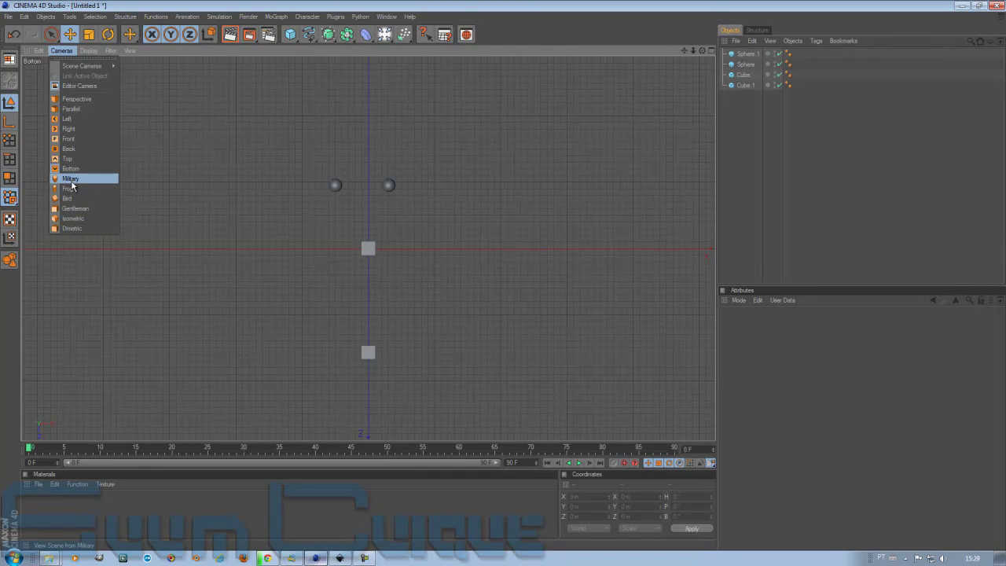
pyautogui.click(71, 179)
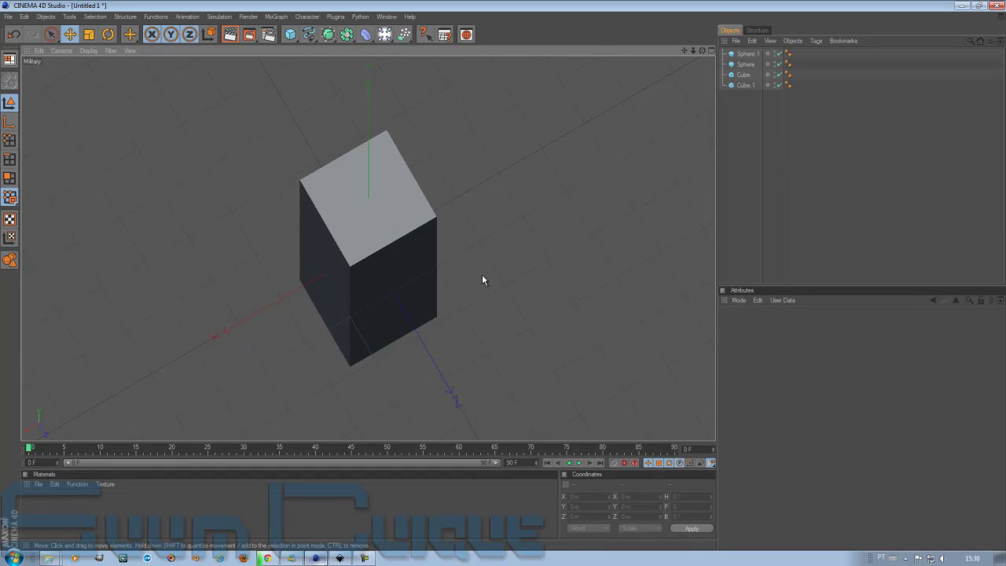
pyautogui.scroll(-5, 416, 232)
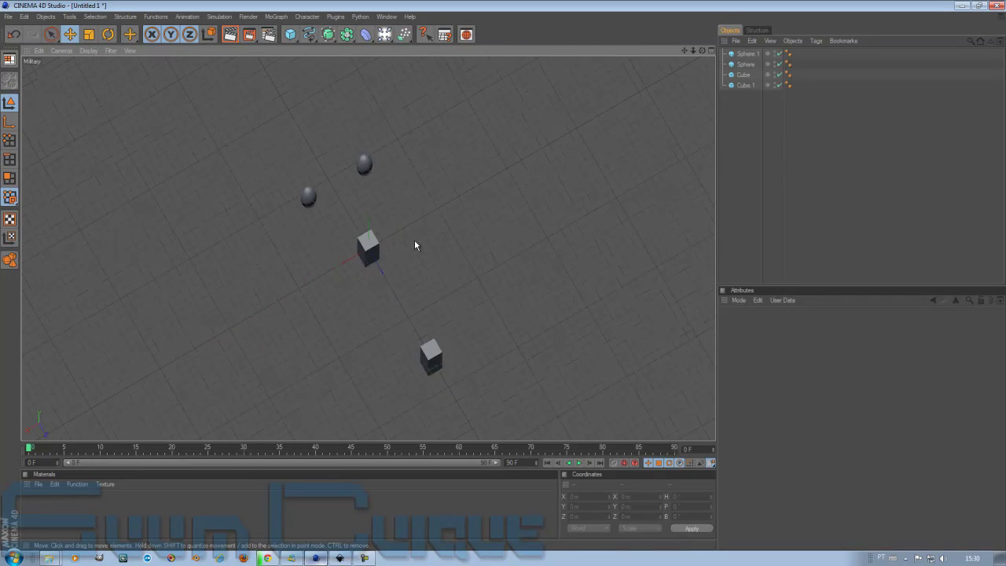
pyautogui.scroll(2, 488, 278)
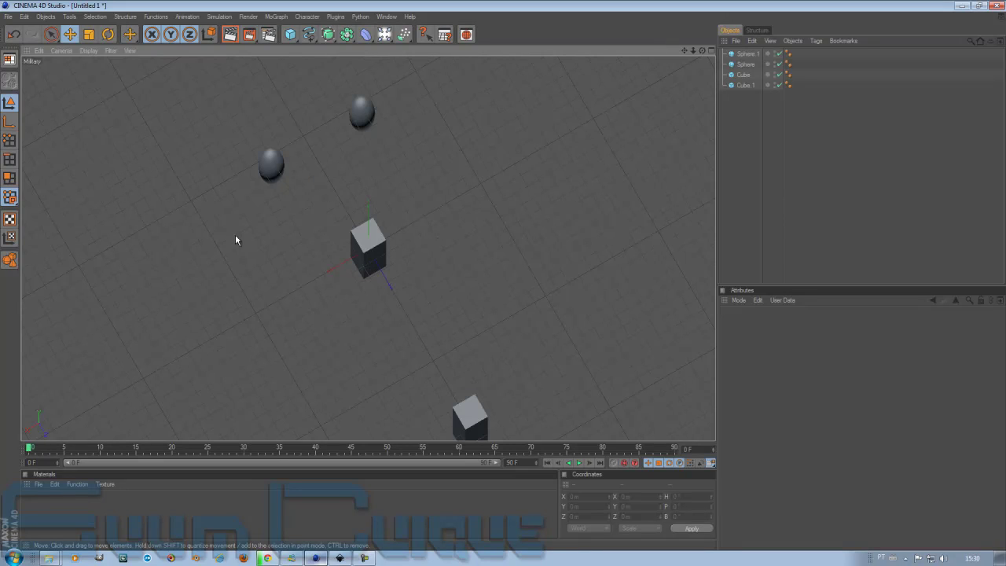
# Switch the viewport camera back to Perspective and bring both cubes into frame from a raised angle.
pyautogui.click(62, 51)
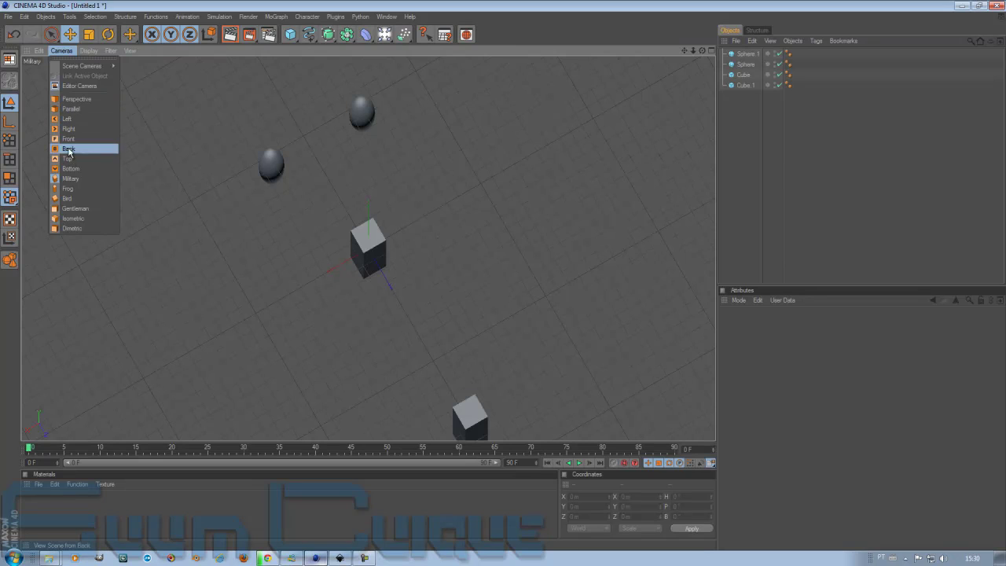
pyautogui.click(76, 100)
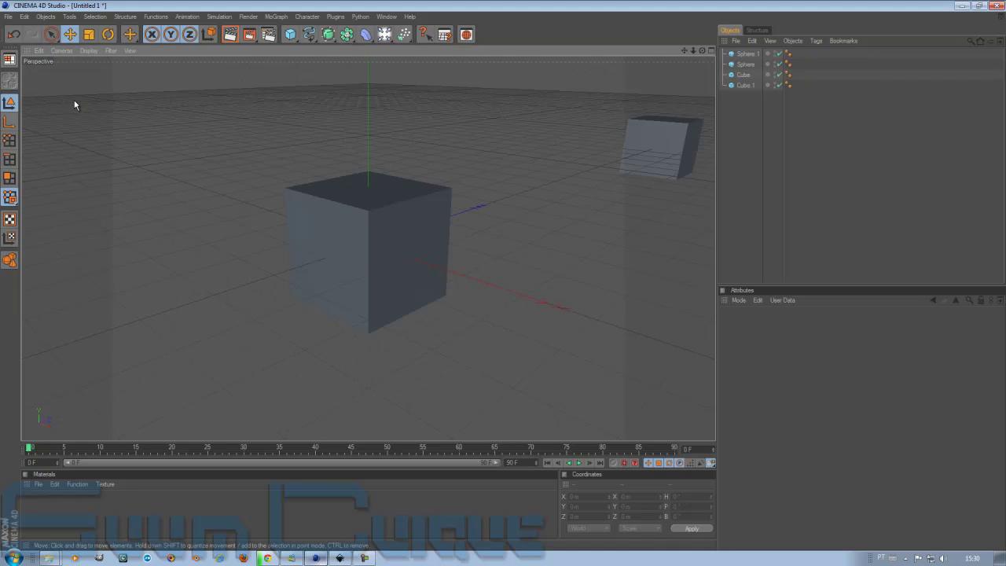
pyautogui.keyDown('alt'); pyautogui.moveTo(423, 281); pyautogui.dragTo(500, 279); pyautogui.keyUp('alt')
pyautogui.keyDown('alt'); pyautogui.moveTo(500, 279); pyautogui.dragTo(504, 275, button='middle'); pyautogui.keyUp('alt')
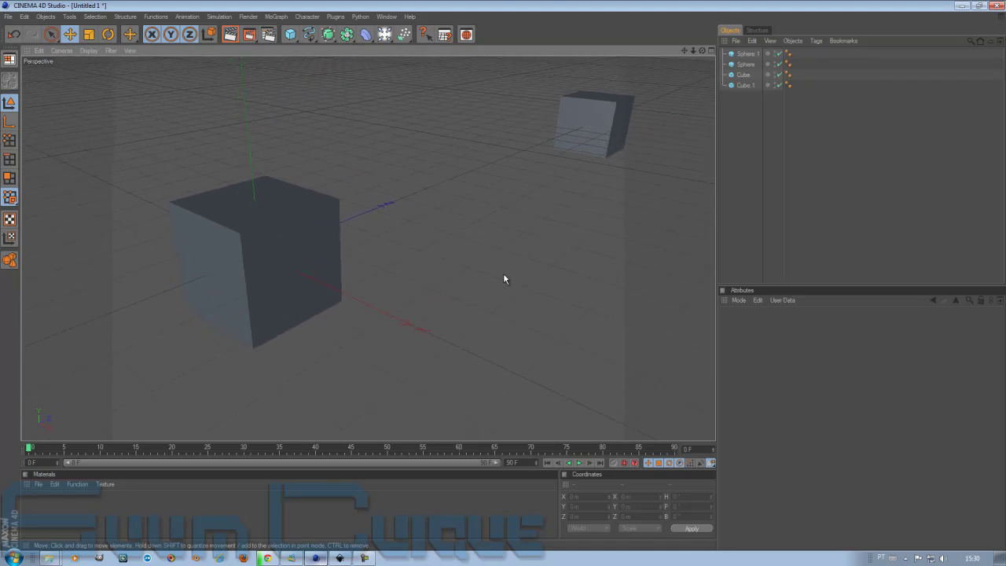
pyautogui.keyDown('alt'); pyautogui.moveTo(504, 275); pyautogui.dragTo(447, 242, button='right'); pyautogui.keyUp('alt')
pyautogui.keyDown('alt'); pyautogui.moveTo(446, 246); pyautogui.dragTo(482, 191); pyautogui.keyUp('alt')
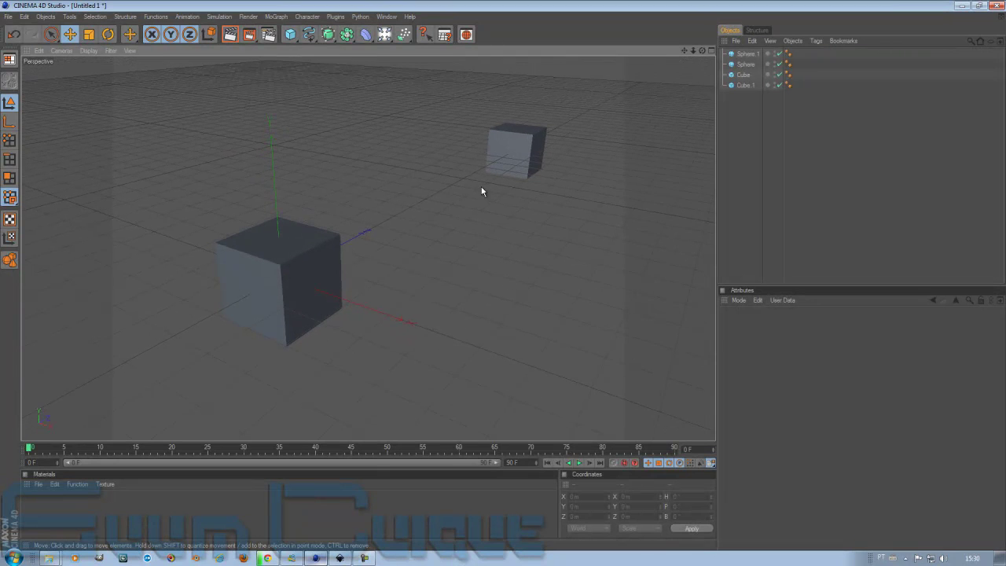
# Render the two cubes in the viewport to compare the result with the Gouraud Shading display.
pyautogui.click(88, 51)
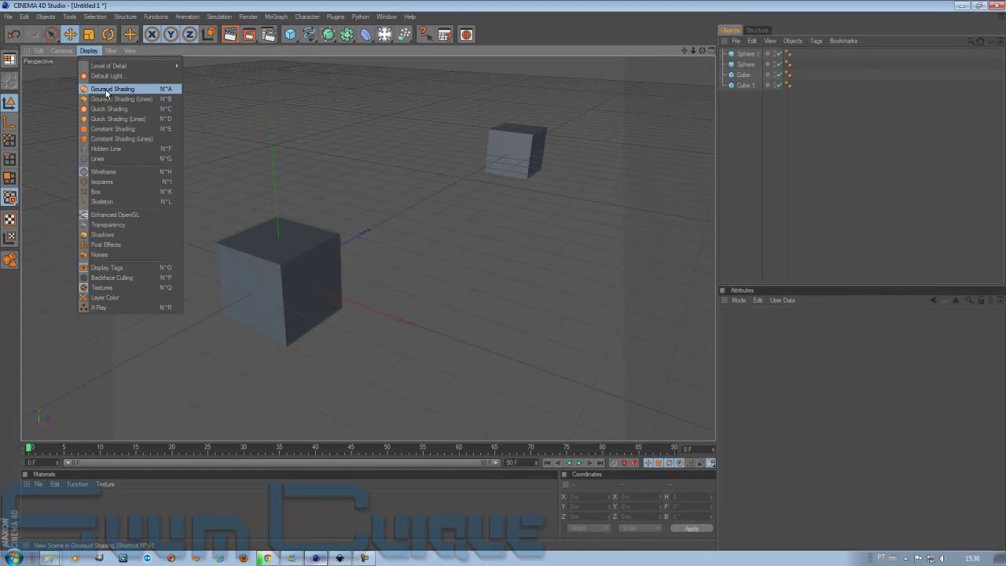
pyautogui.click(420, 252)
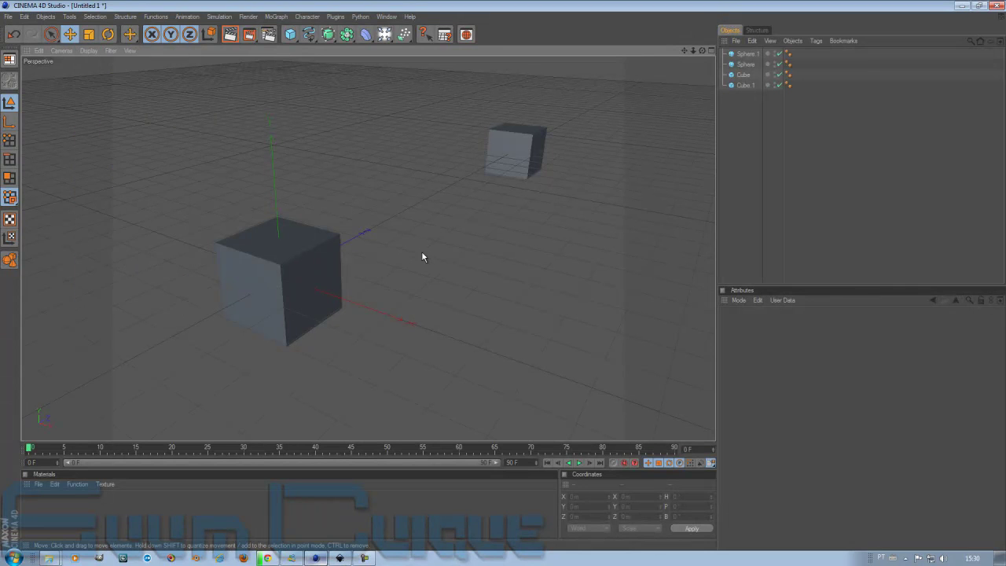
pyautogui.keyDown('alt'); pyautogui.moveTo(505, 270); pyautogui.dragTo(324, 291); pyautogui.keyUp('alt')
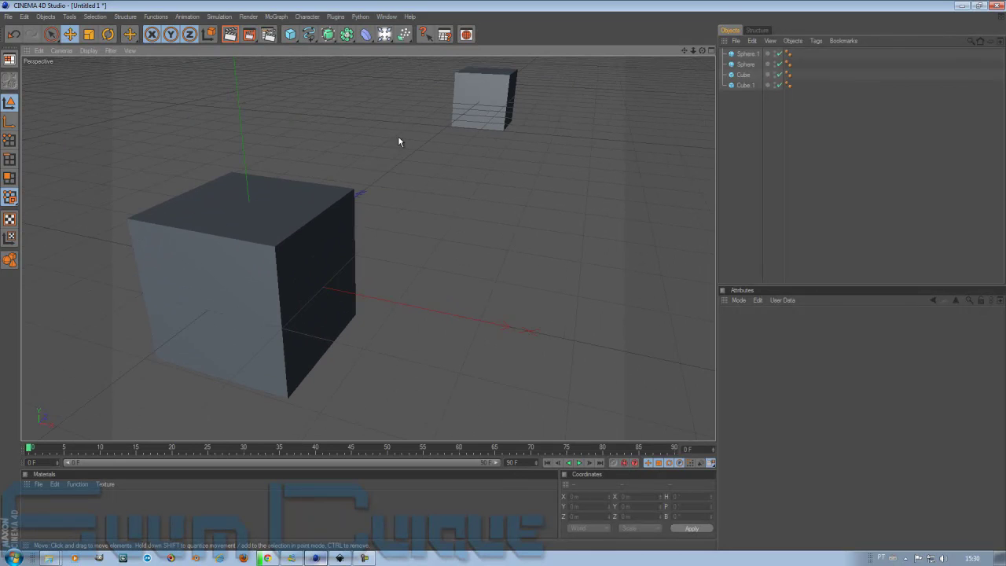
pyautogui.keyDown('alt'); pyautogui.moveTo(452, 203); pyautogui.dragTo(501, 276); pyautogui.keyUp('alt')
pyautogui.click(231, 35)
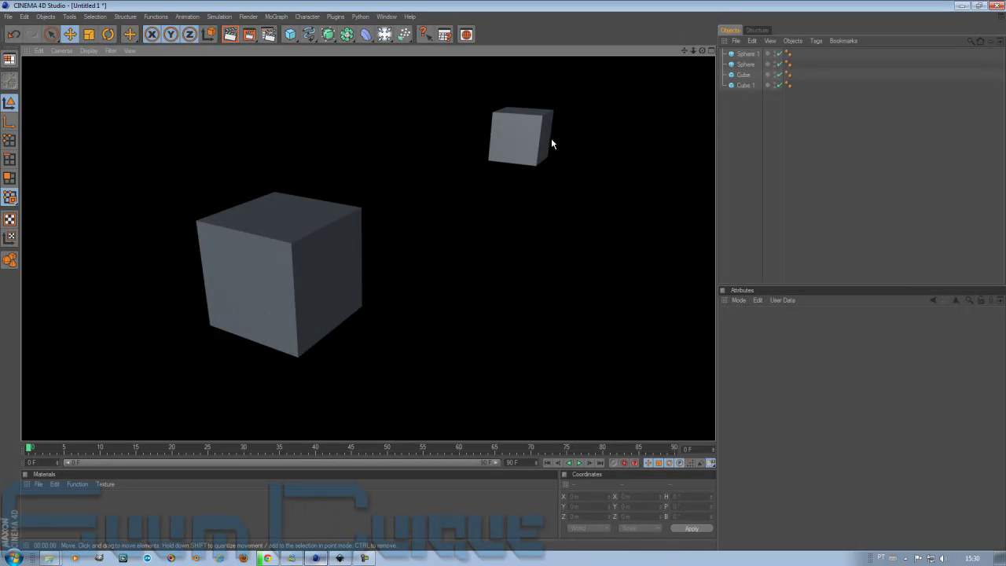
pyautogui.scroll(-6, 411, 245)
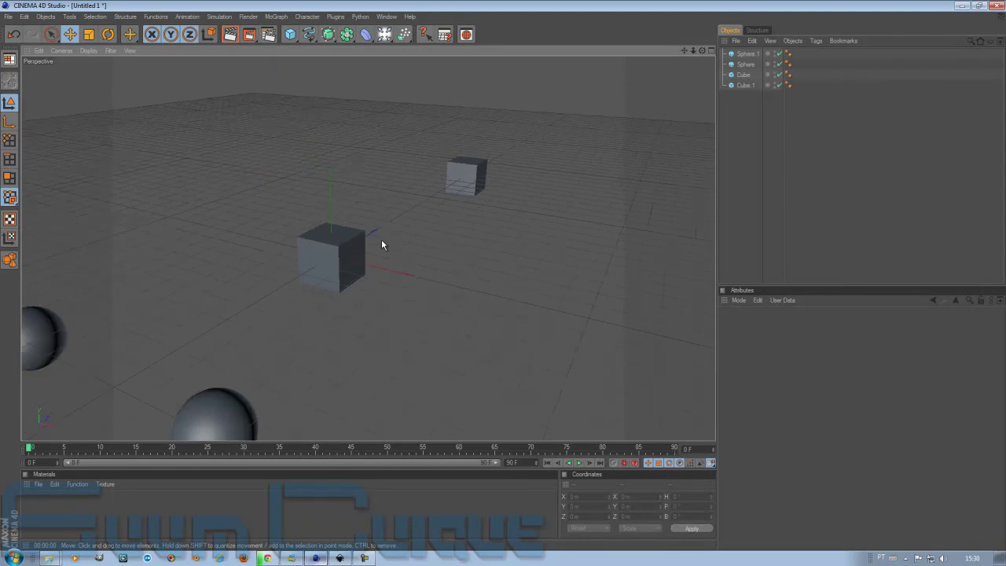
pyautogui.scroll(3, 382, 240)
# Set the viewport display to Gouraud Shading (Lines) and view the cubes' outlined edges.
pyautogui.click(88, 51)
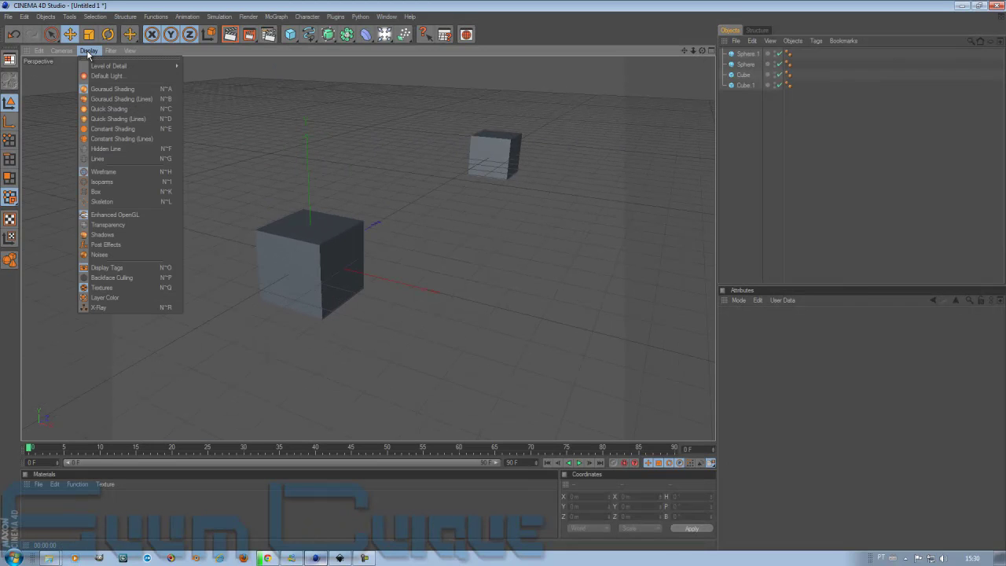
pyautogui.click(133, 100)
pyautogui.moveTo(322, 294)
pyautogui.keyDown('alt'); pyautogui.mouseDown()
pyautogui.moveTo(511, 278)
pyautogui.moveTo(497, 277)
pyautogui.mouseUp(); pyautogui.keyUp('alt')
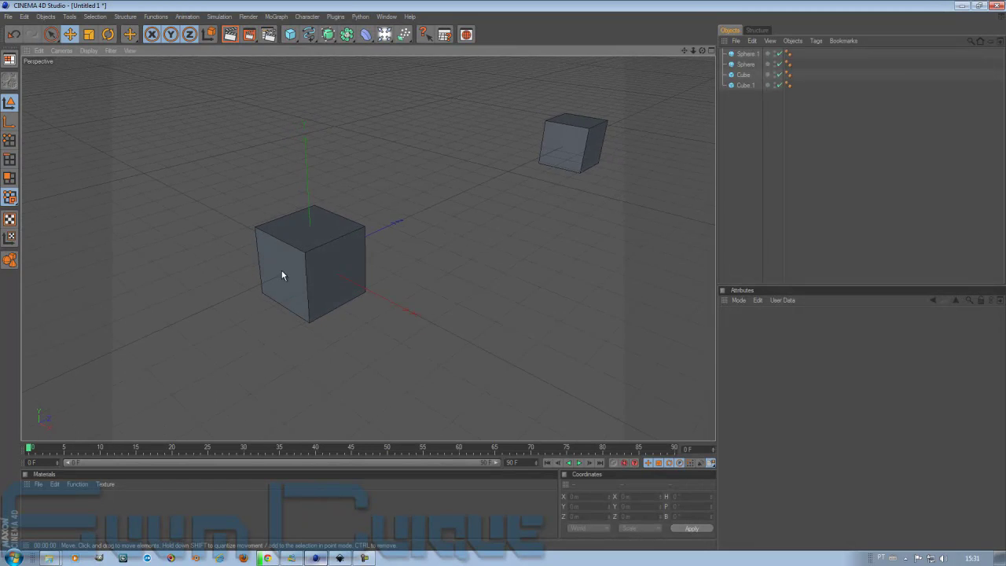
pyautogui.keyDown('alt'); pyautogui.moveTo(282, 271); pyautogui.dragTo(307, 298, button='right'); pyautogui.keyUp('alt')
pyautogui.keyDown('alt'); pyautogui.moveTo(503, 280); pyautogui.dragTo(503, 280); pyautogui.keyUp('alt')
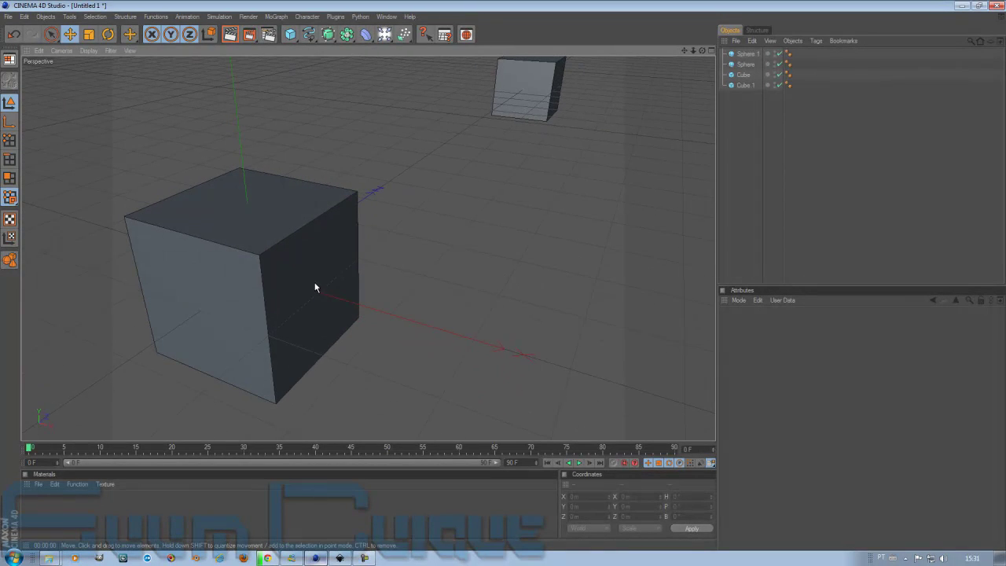
# Examine the polygon lines on the spheres up close in the Gouraud Shading (Lines) display.
pyautogui.keyDown('alt'); pyautogui.moveTo(202, 252); pyautogui.dragTo(226, 221, button='right'); pyautogui.keyUp('alt')
pyautogui.keyDown('alt'); pyautogui.moveTo(342, 214); pyautogui.dragTo(399, 223, button='right'); pyautogui.keyUp('alt')
pyautogui.keyDown('alt'); pyautogui.moveTo(400, 222); pyautogui.dragTo(370, 133); pyautogui.keyUp('alt')
pyautogui.keyDown('alt'); pyautogui.moveTo(371, 139); pyautogui.dragTo(503, 283, button='right'); pyautogui.keyUp('alt')
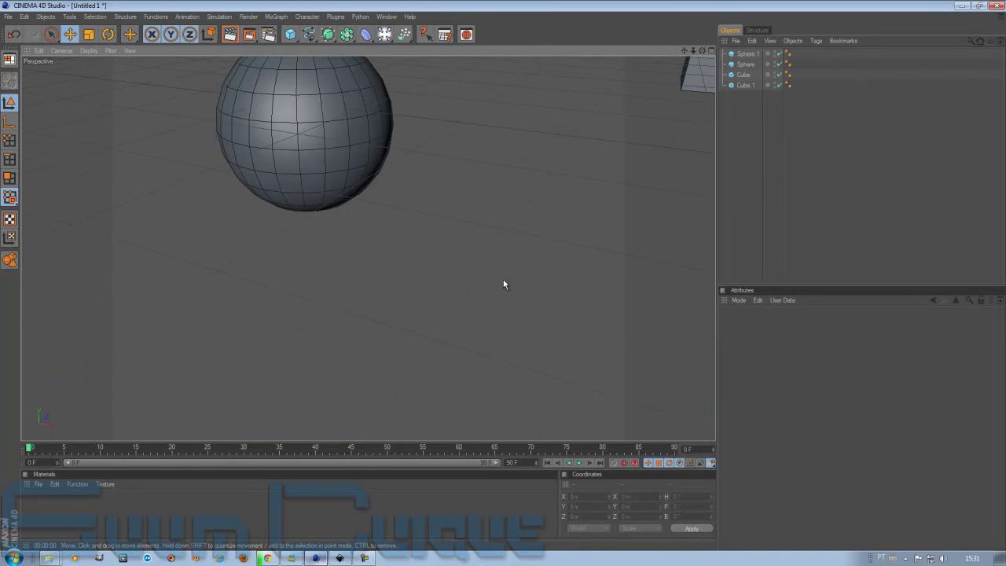
pyautogui.keyDown('alt'); pyautogui.moveTo(503, 283); pyautogui.dragTo(281, 155, button='middle'); pyautogui.keyUp('alt')
pyautogui.keyDown('alt'); pyautogui.moveTo(281, 155); pyautogui.dragTo(275, 304, button='right'); pyautogui.keyUp('alt')
pyautogui.keyDown('alt'); pyautogui.moveTo(275, 305); pyautogui.dragTo(211, 297, button='middle'); pyautogui.keyUp('alt')
pyautogui.keyDown('alt'); pyautogui.moveTo(210, 297); pyautogui.dragTo(506, 278); pyautogui.keyUp('alt')
pyautogui.keyDown('alt'); pyautogui.moveTo(507, 278); pyautogui.dragTo(263, 279, button='middle'); pyautogui.keyUp('alt')
pyautogui.keyDown('alt'); pyautogui.moveTo(263, 278); pyautogui.dragTo(279, 254); pyautogui.keyUp('alt')
pyautogui.scroll(3, 320, 266)
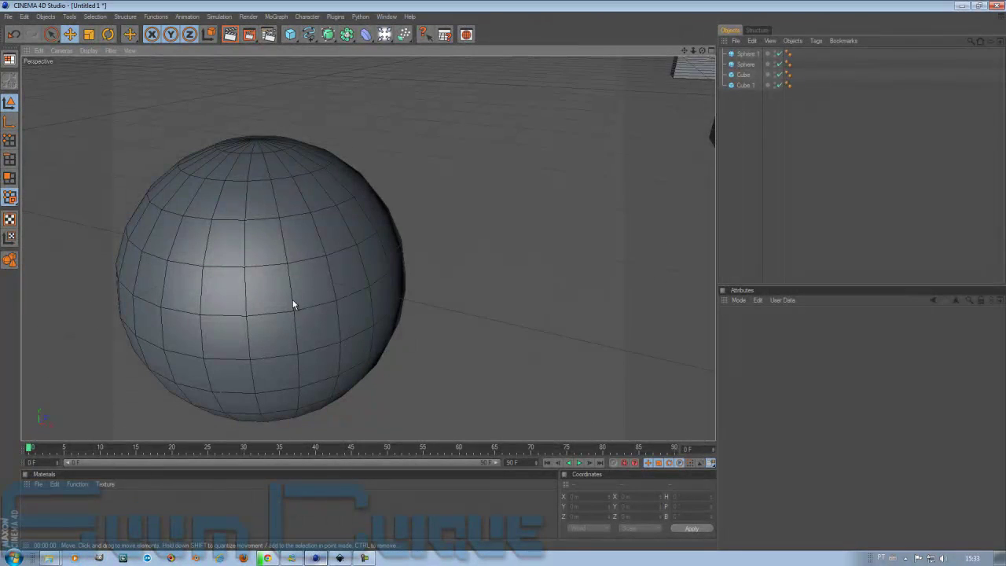
pyautogui.scroll(-5, 310, 230)
pyautogui.keyDown('alt'); pyautogui.moveTo(301, 233); pyautogui.dragTo(301, 137); pyautogui.keyUp('alt')
# Set the viewport display to Quick Shading and view the cubes and spheres from several angles.
pyautogui.click(85, 50)
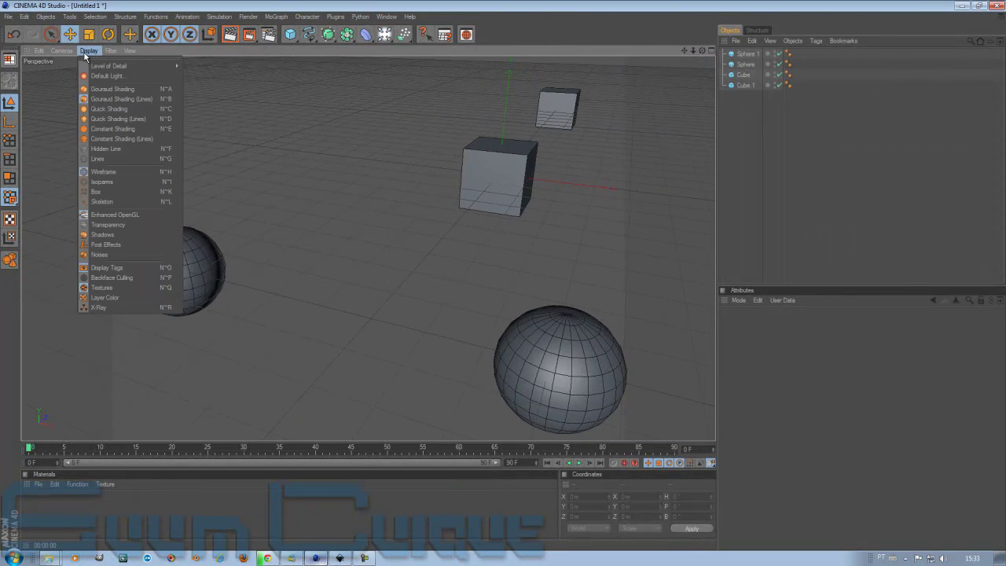
pyautogui.click(126, 109)
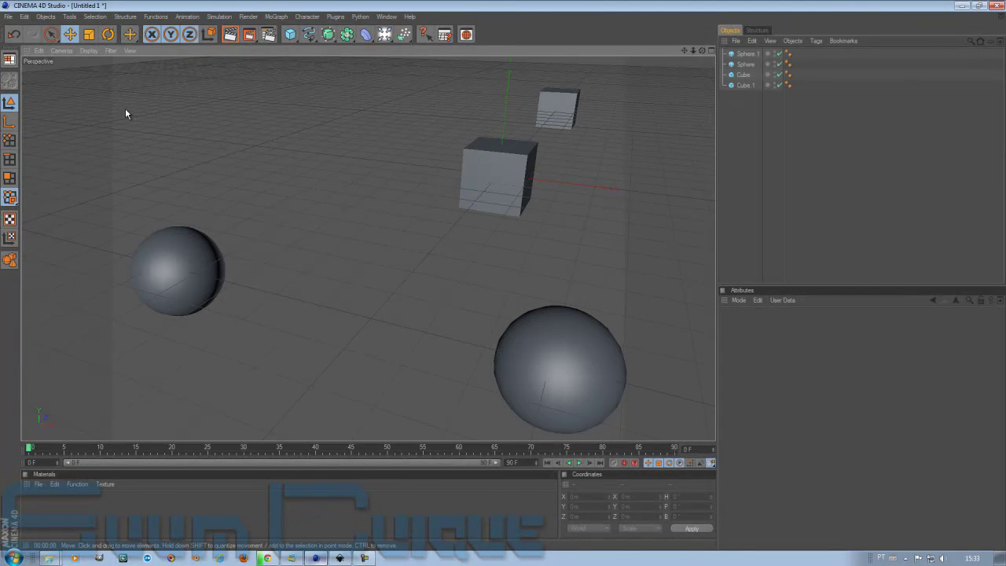
pyautogui.scroll(-3, 216, 185)
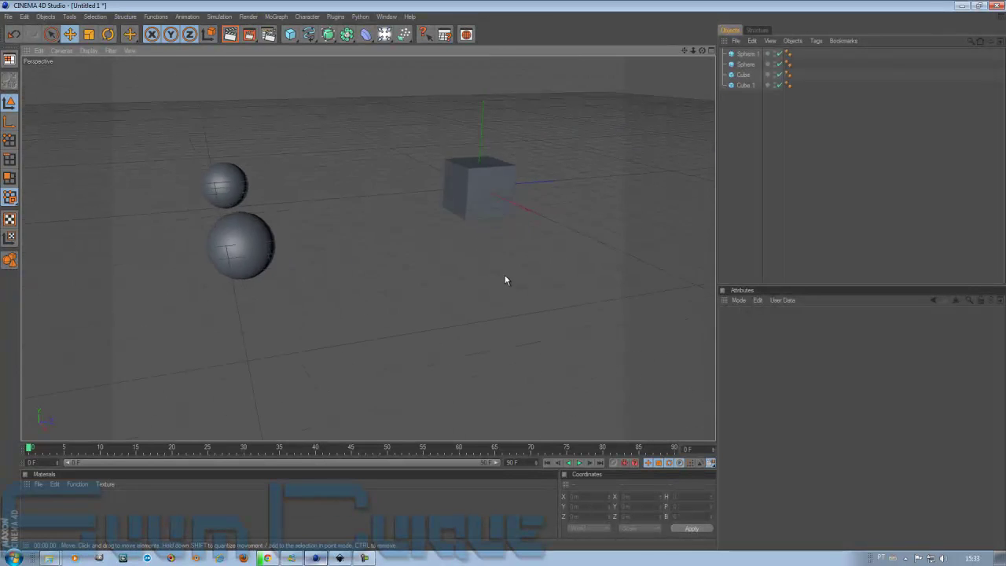
pyautogui.keyDown('alt'); pyautogui.moveTo(505, 278); pyautogui.dragTo(501, 277); pyautogui.keyUp('alt')
# Set the viewport display to Constant Shading and view the flat-coloured cubes and spheres.
pyautogui.click(88, 51)
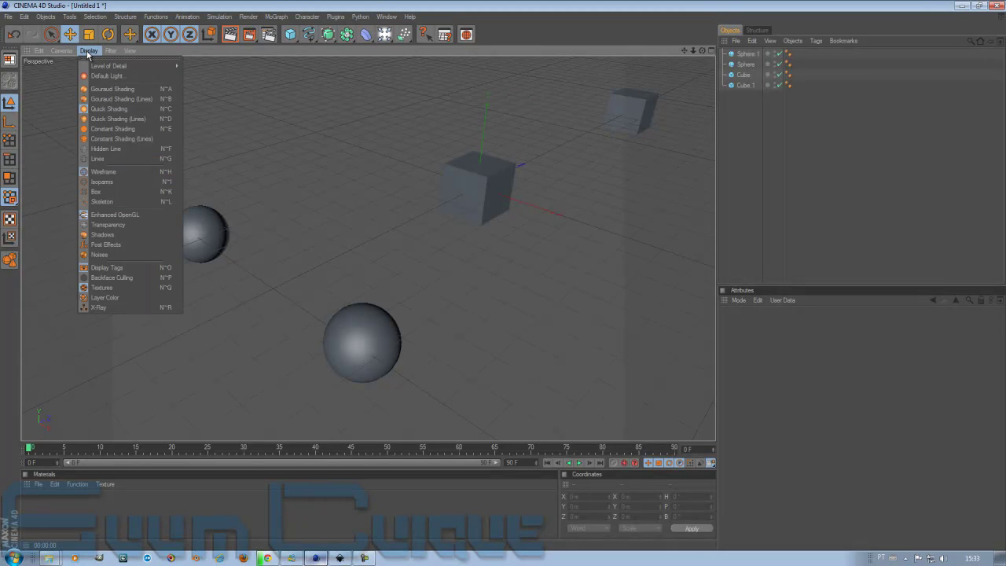
pyautogui.click(111, 129)
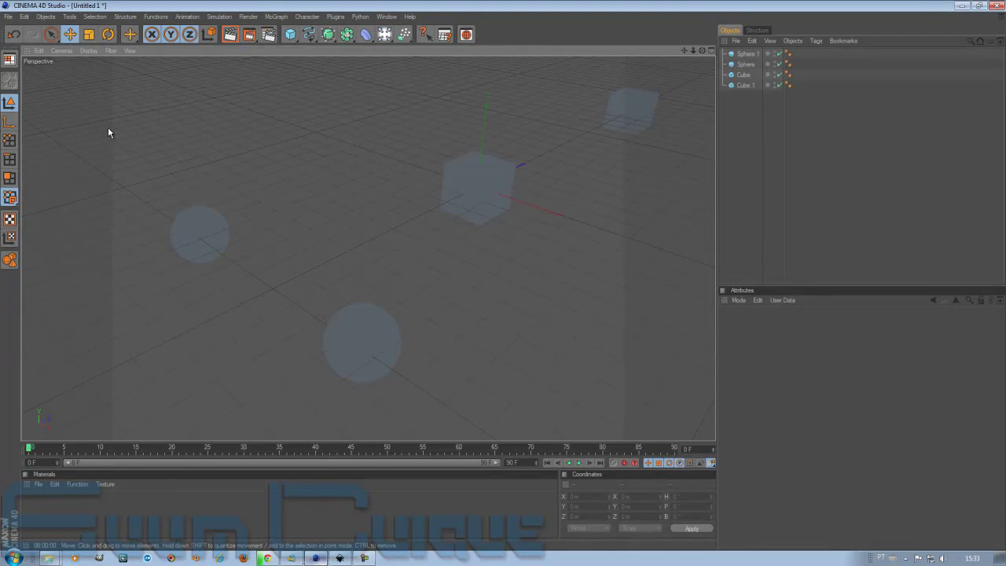
pyautogui.keyDown('alt'); pyautogui.moveTo(472, 260); pyautogui.dragTo(503, 280); pyautogui.keyUp('alt')
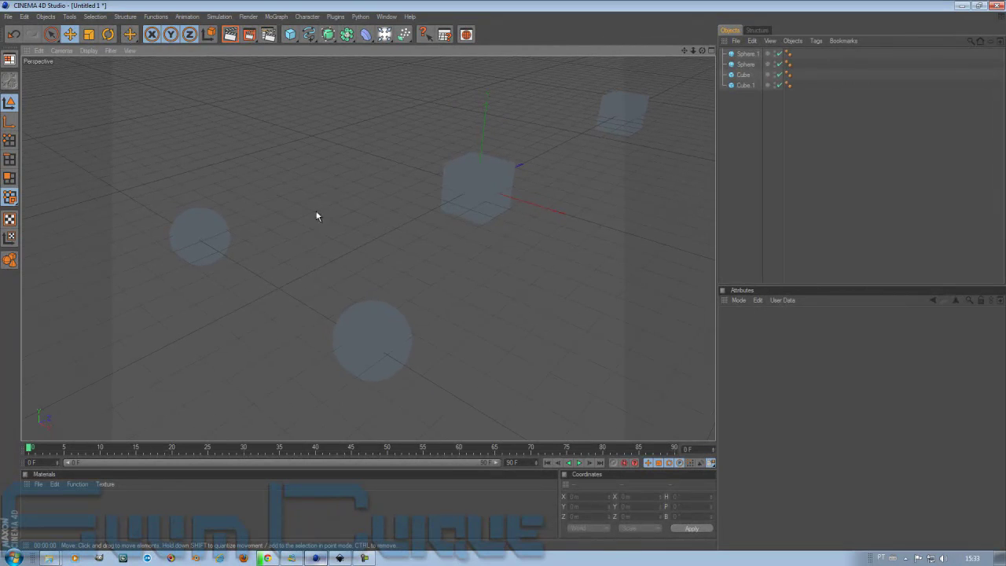
# Set the viewport display to Constant Shading (Lines) and inspect the spheres and cubes up close.
pyautogui.click(63, 51)
pyautogui.moveTo(89, 51)
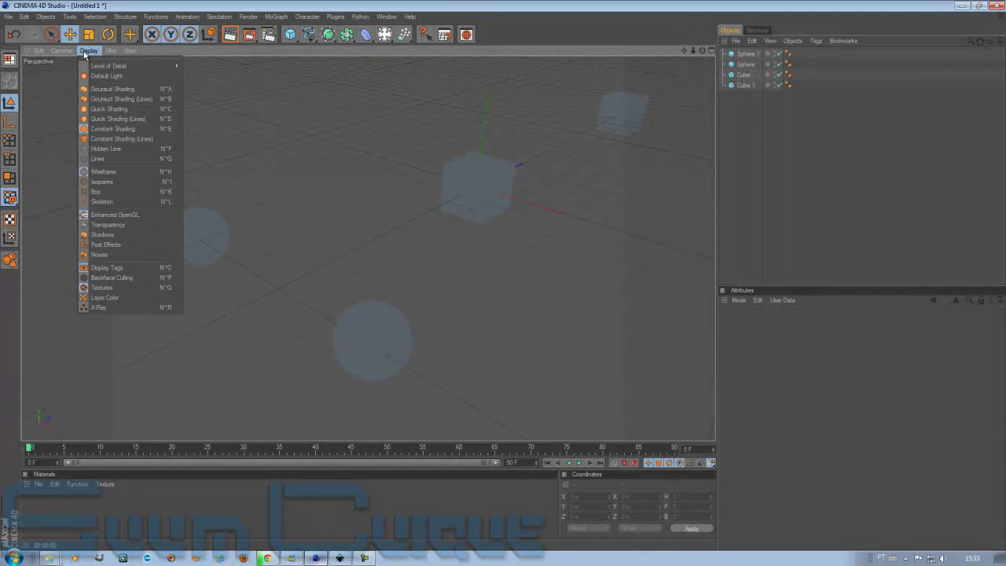
pyautogui.click(126, 140)
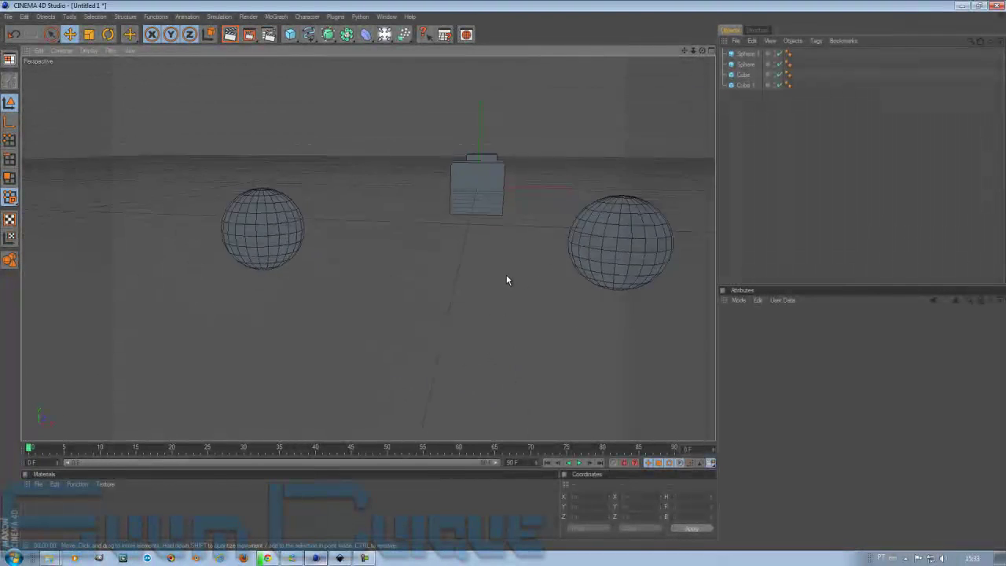
pyautogui.keyDown('alt'); pyautogui.moveTo(507, 278); pyautogui.dragTo(504, 276); pyautogui.keyUp('alt')
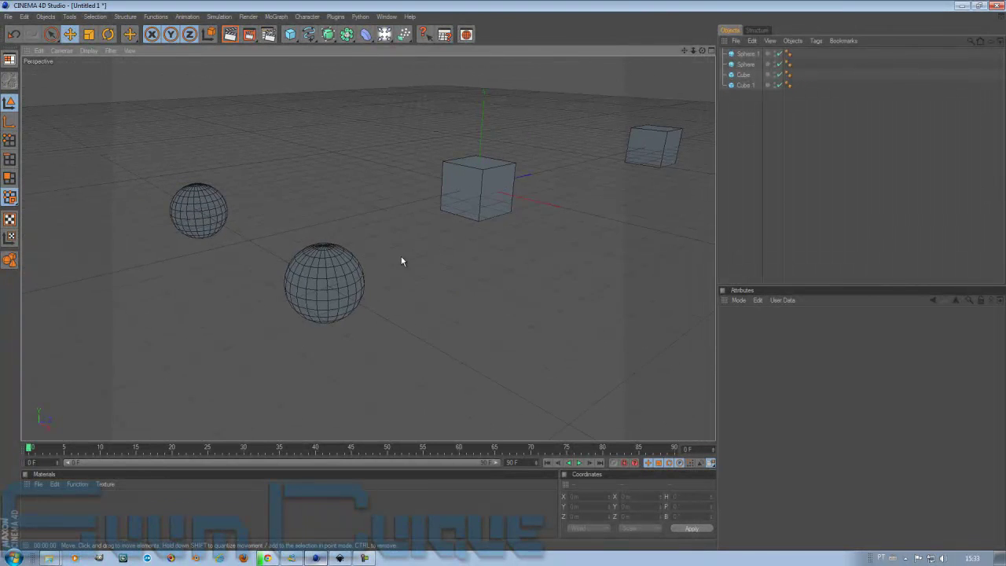
pyautogui.scroll(3, 330, 295)
pyautogui.scroll(5, 329, 294)
pyautogui.scroll(-5, 338, 264)
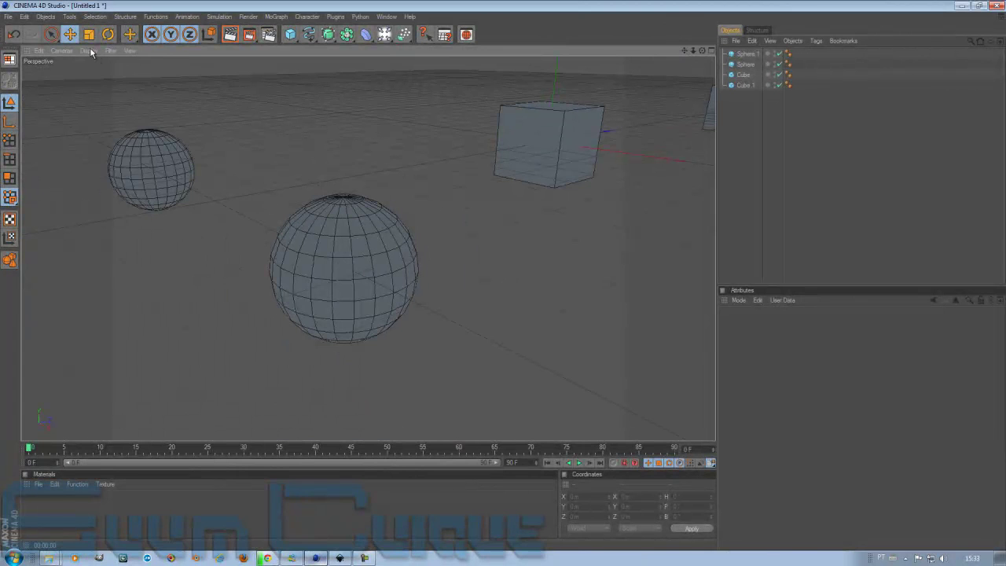
# Set the viewport display to Hidden Line and examine how the sphere covers the cube behind it.
pyautogui.click(86, 51)
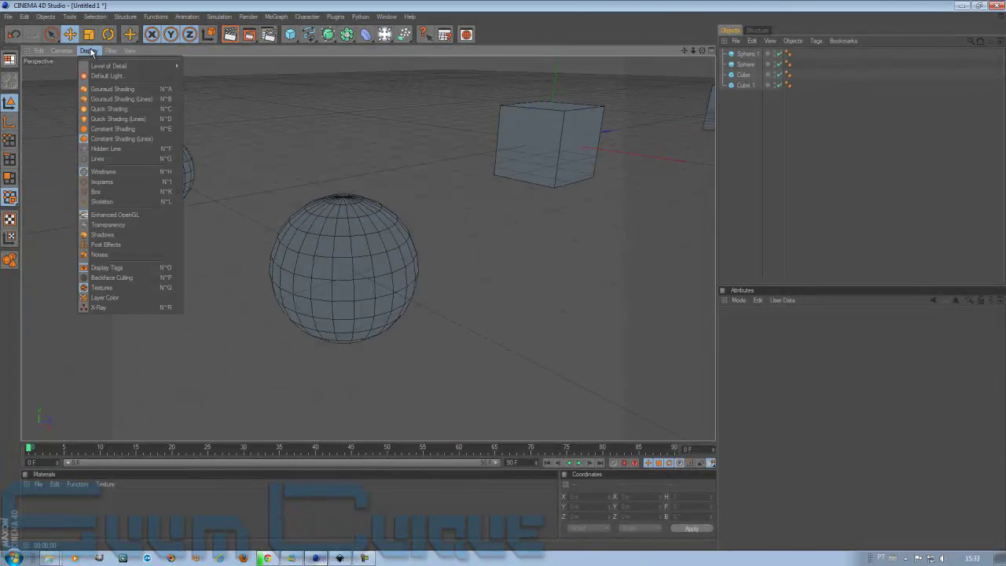
pyautogui.click(125, 151)
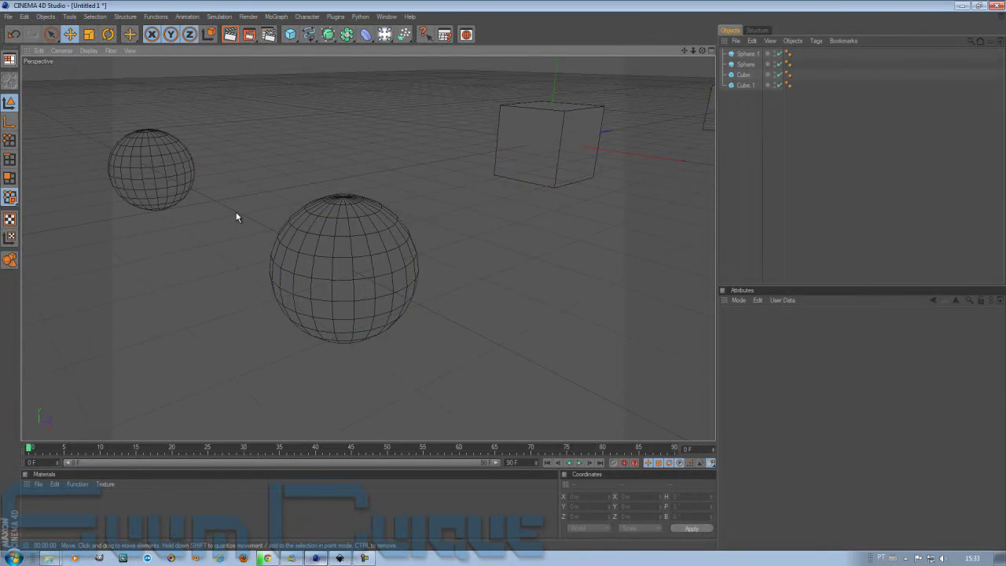
pyautogui.keyDown('alt'); pyautogui.moveTo(236, 214); pyautogui.dragTo(506, 281); pyautogui.keyUp('alt')
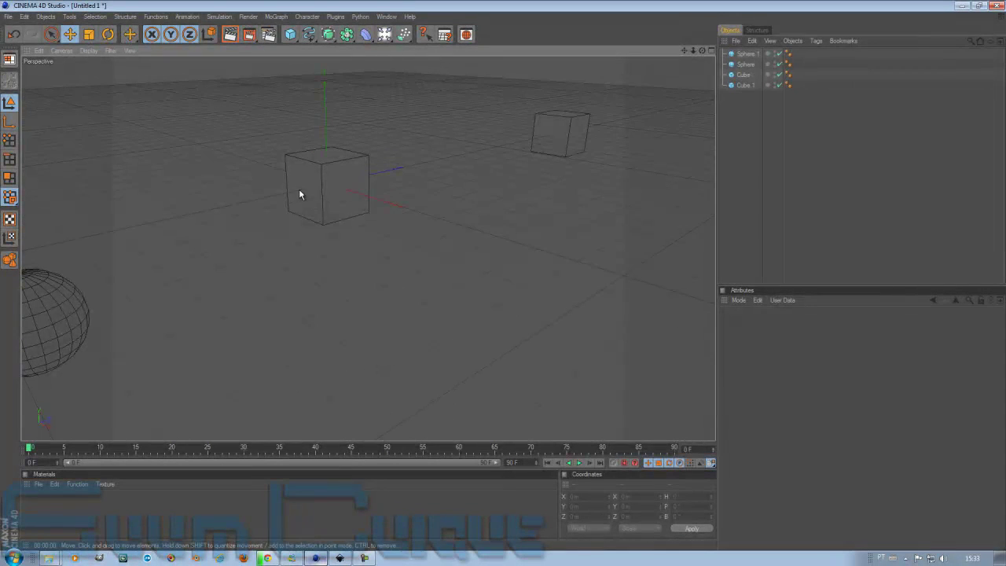
pyautogui.rightClick(298, 191)
pyautogui.press('Escape')
pyautogui.click(48, 314)
pyautogui.keyDown('alt'); pyautogui.moveTo(124, 314); pyautogui.dragTo(196, 311, button='middle'); pyautogui.keyUp('alt')
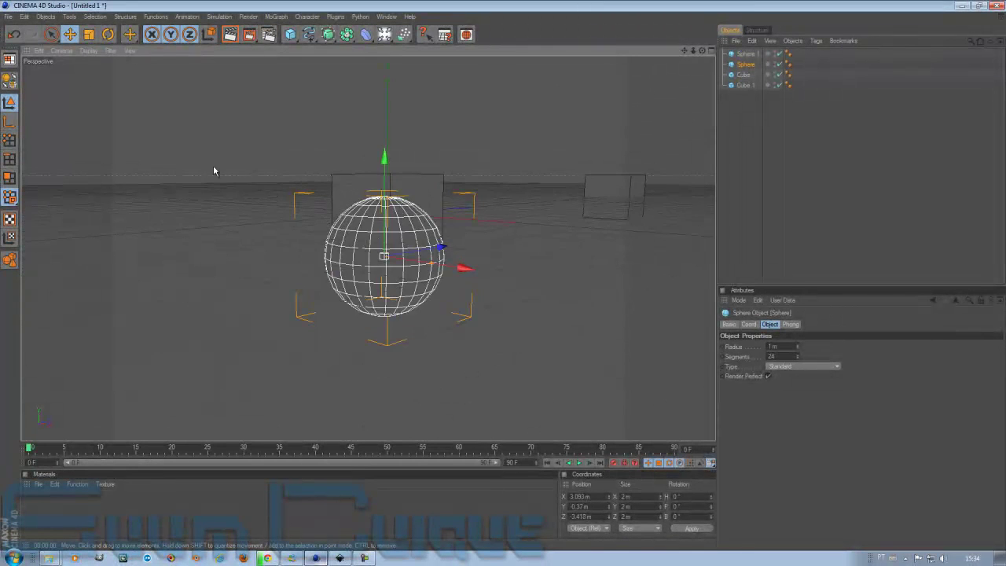
pyautogui.click(278, 168)
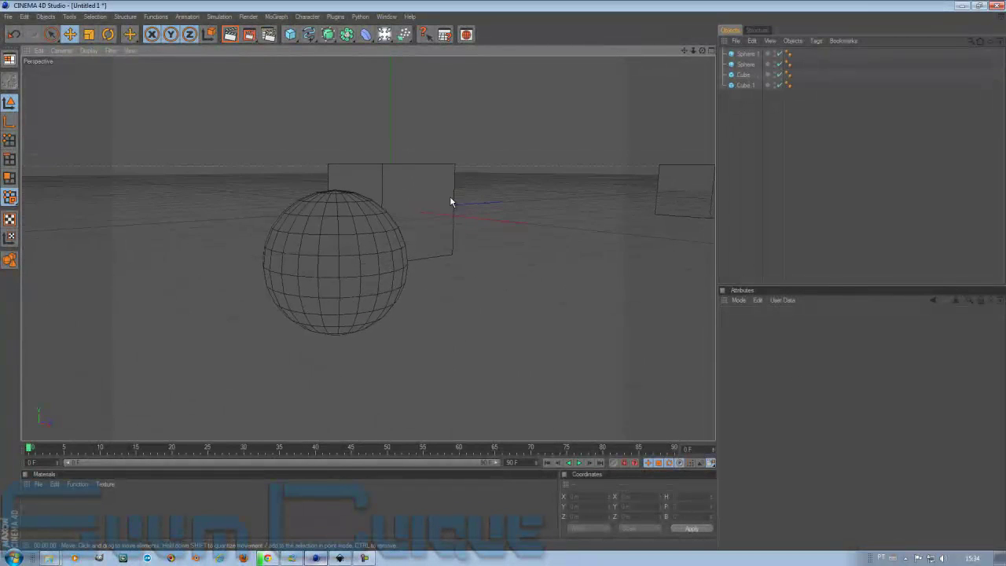
# Show the scene in the Lines display mode, then return the viewport to a smooth shaded display.
pyautogui.click(88, 50)
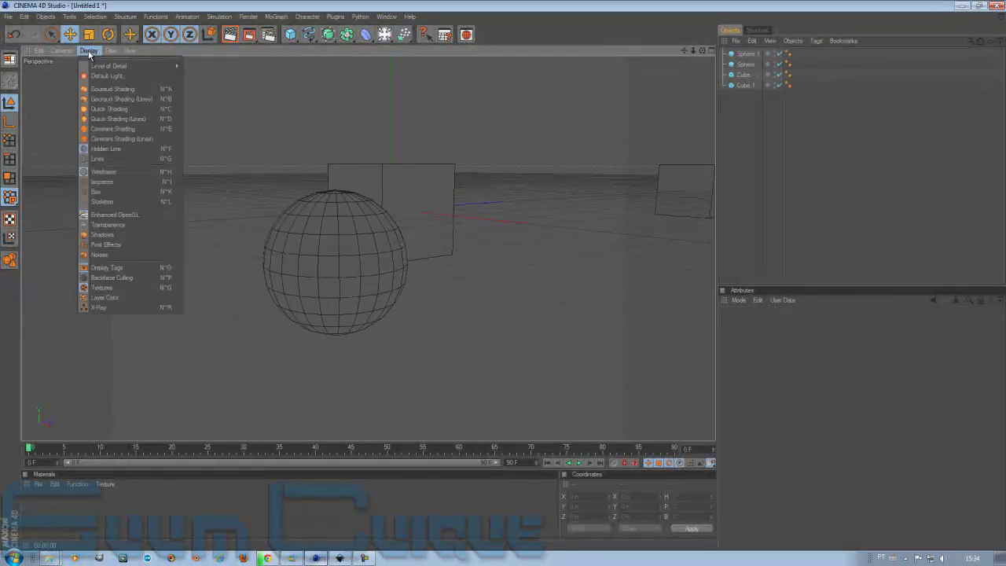
pyautogui.click(113, 160)
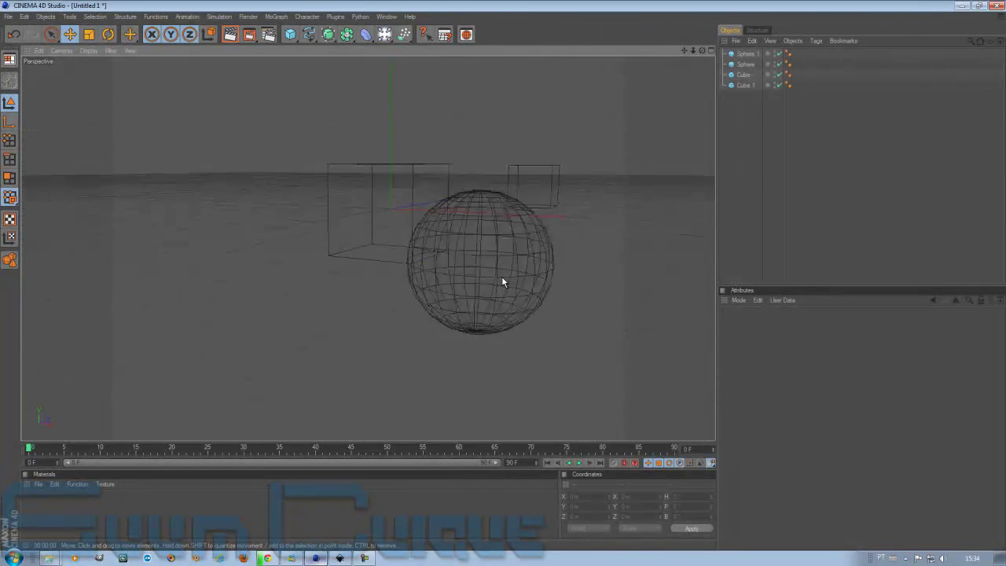
pyautogui.click(87, 50)
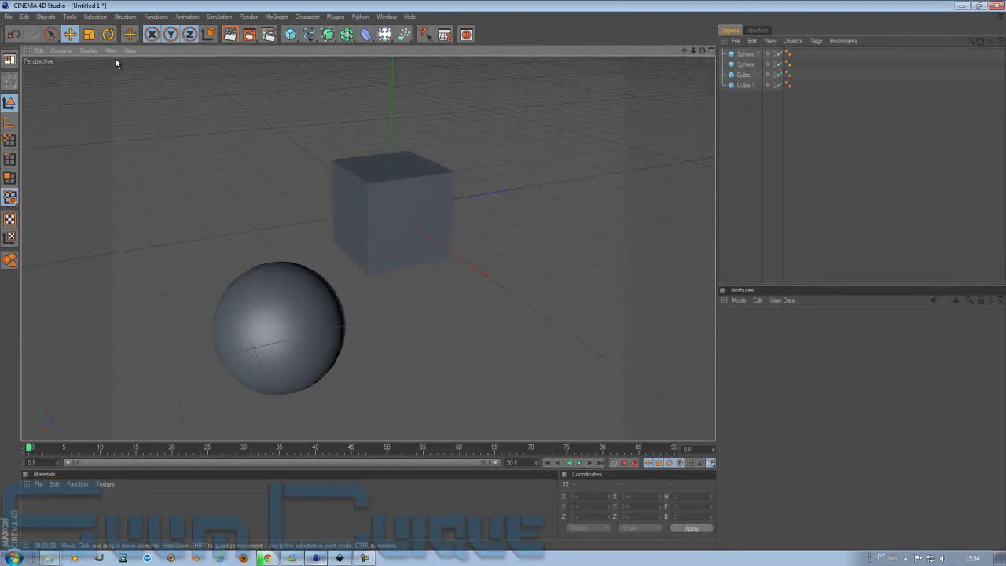
# Hide every element type in the viewport with the None filter, then bring them all back with the All filter.
pyautogui.click(110, 51)
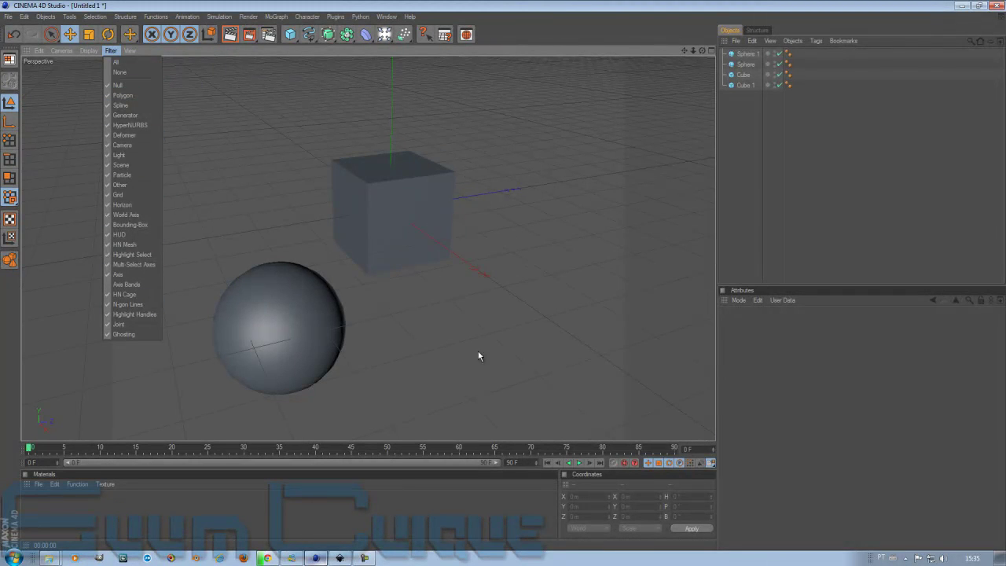
pyautogui.click(120, 72)
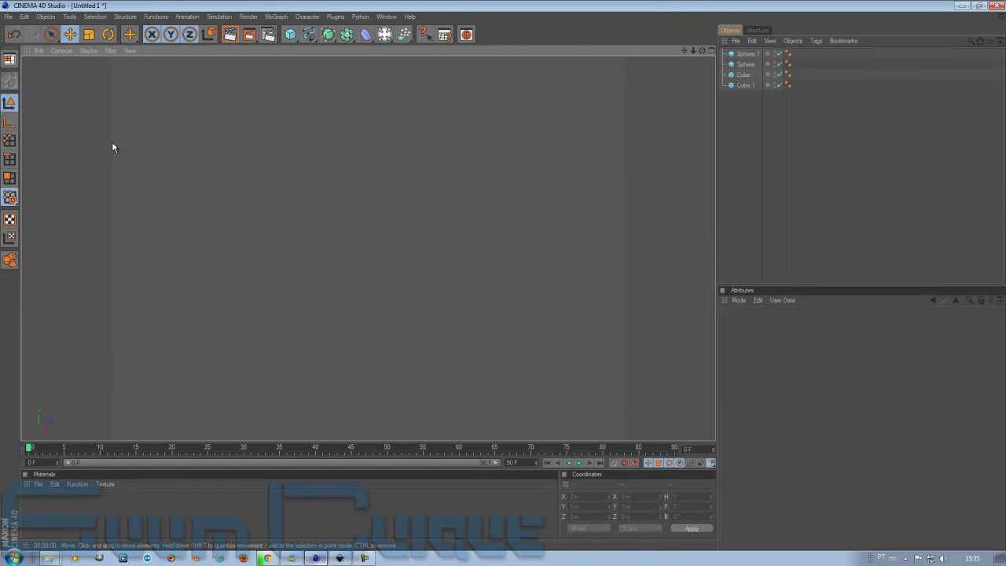
pyautogui.click(129, 52)
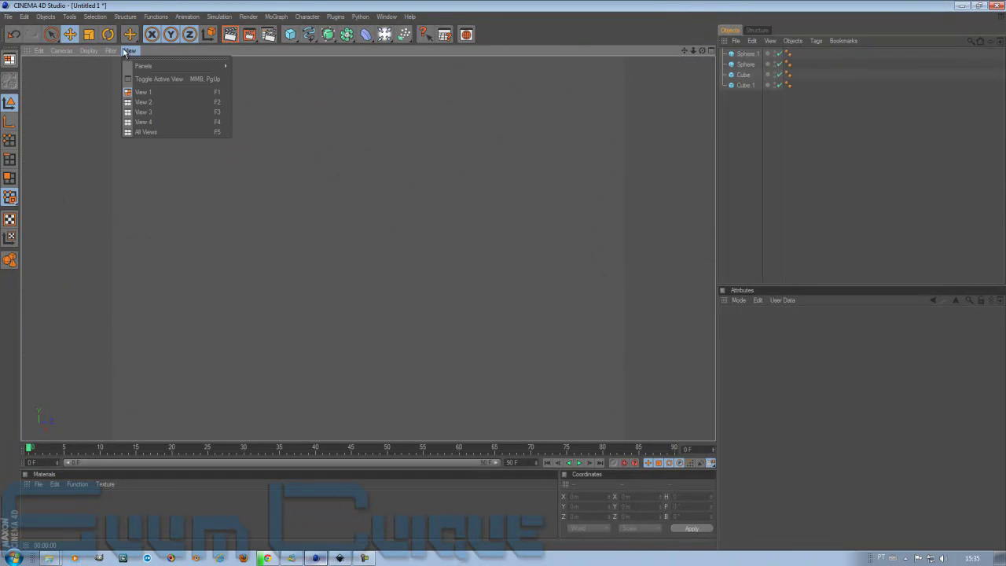
pyautogui.moveTo(114, 51)
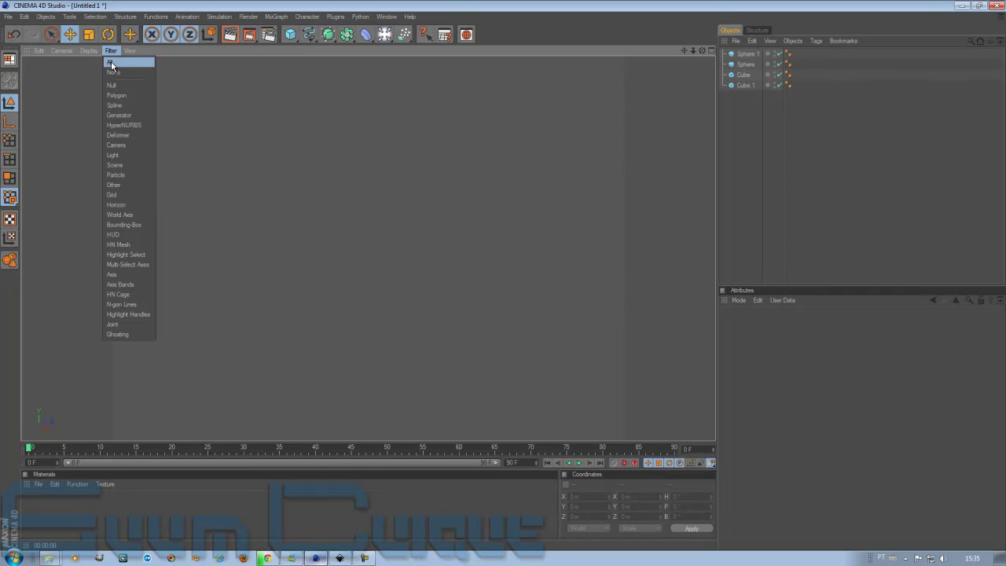
pyautogui.click(112, 64)
pyautogui.scroll(-5, 583, 285)
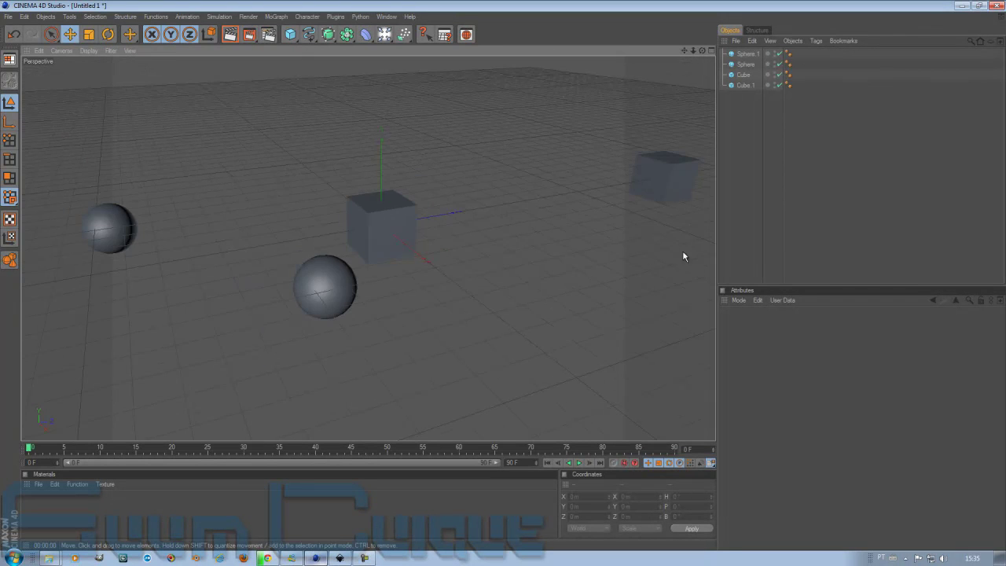
pyautogui.scroll(-3, 610, 255)
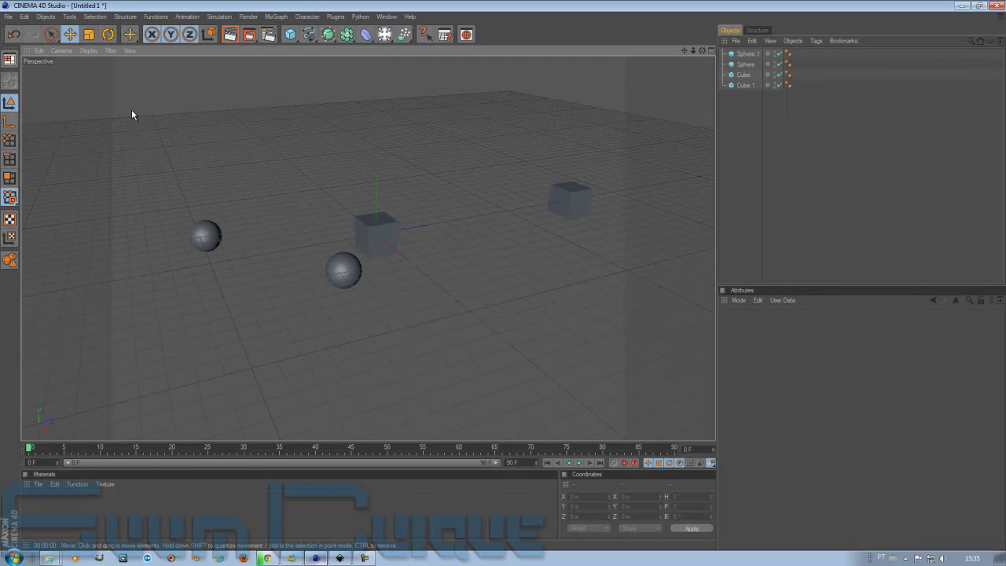
# Turn the Grid filter off, view the cubes and spheres without the floor grid, then turn it back on.
pyautogui.click(111, 51)
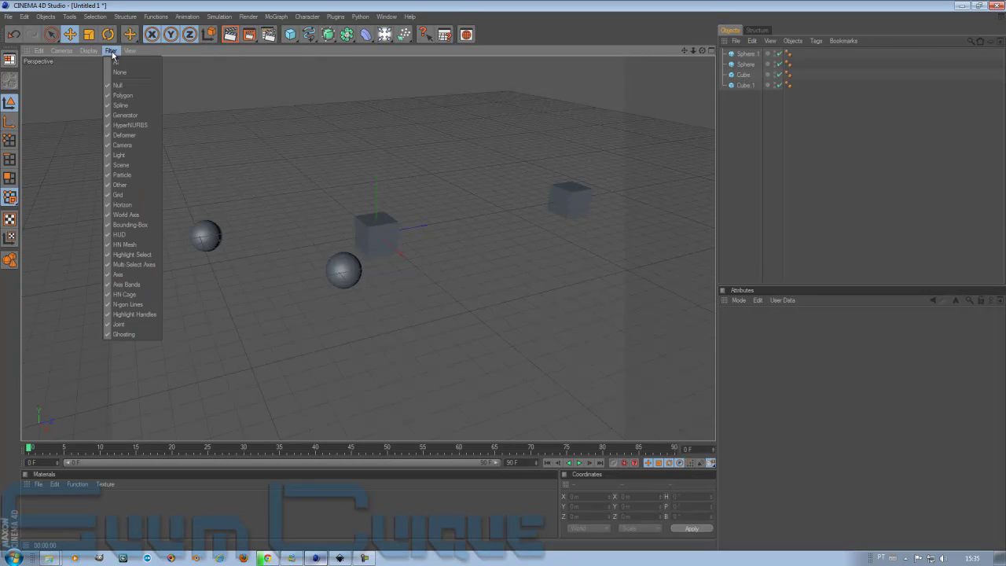
pyautogui.click(118, 194)
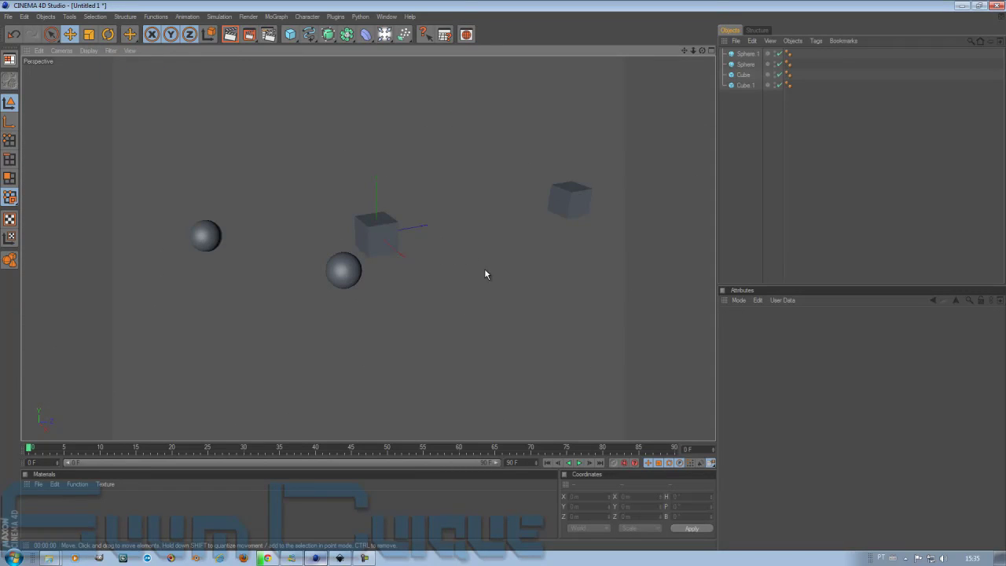
pyautogui.keyDown('alt'); pyautogui.moveTo(489, 274); pyautogui.dragTo(539, 219); pyautogui.keyUp('alt')
pyautogui.click(111, 51)
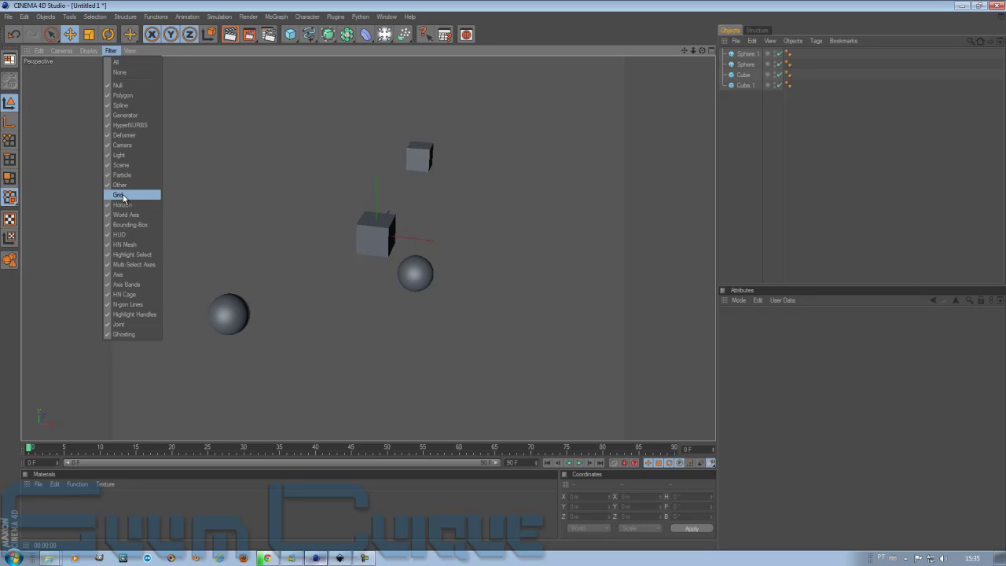
pyautogui.click(122, 196)
pyautogui.keyDown('alt'); pyautogui.moveTo(308, 260); pyautogui.dragTo(430, 209); pyautogui.keyUp('alt')
pyautogui.keyDown('alt'); pyautogui.moveTo(430, 209); pyautogui.dragTo(511, 277, button='right'); pyautogui.keyUp('alt')
pyautogui.keyDown('alt'); pyautogui.moveTo(511, 278); pyautogui.dragTo(508, 190); pyautogui.keyUp('alt')
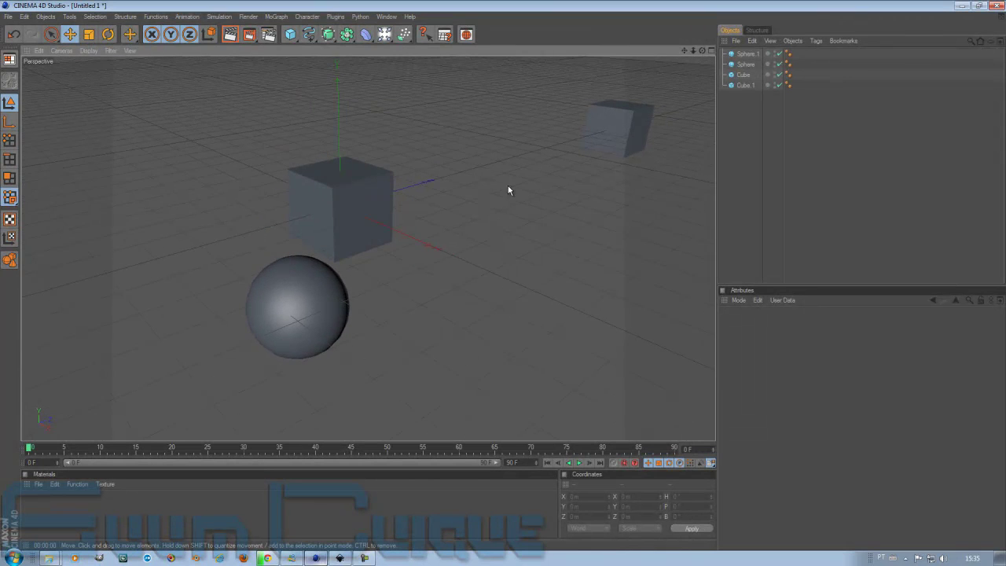
# Select the central cube with the Move tool and examine its axis handles and bands up close.
pyautogui.click(110, 51)
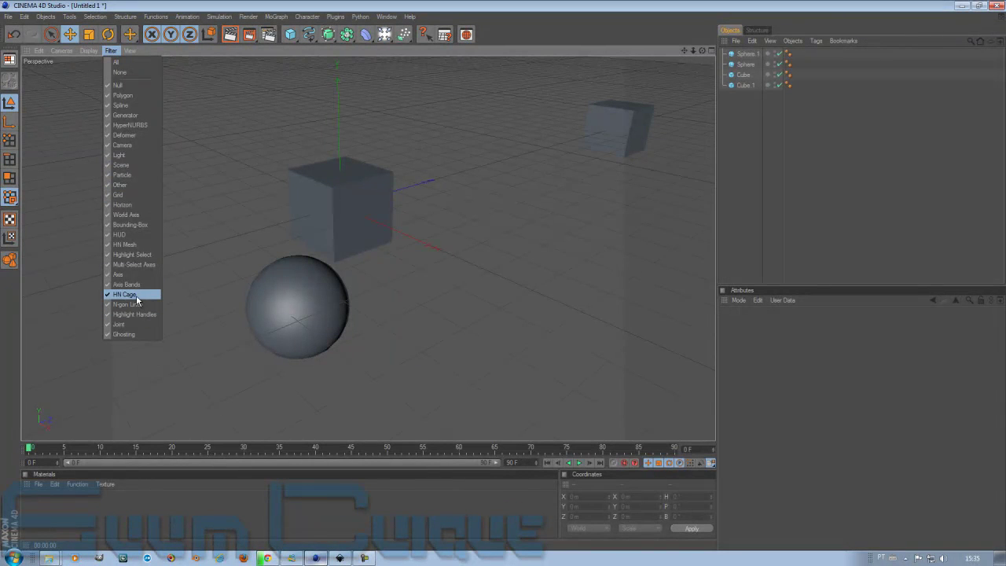
pyautogui.click(180, 76)
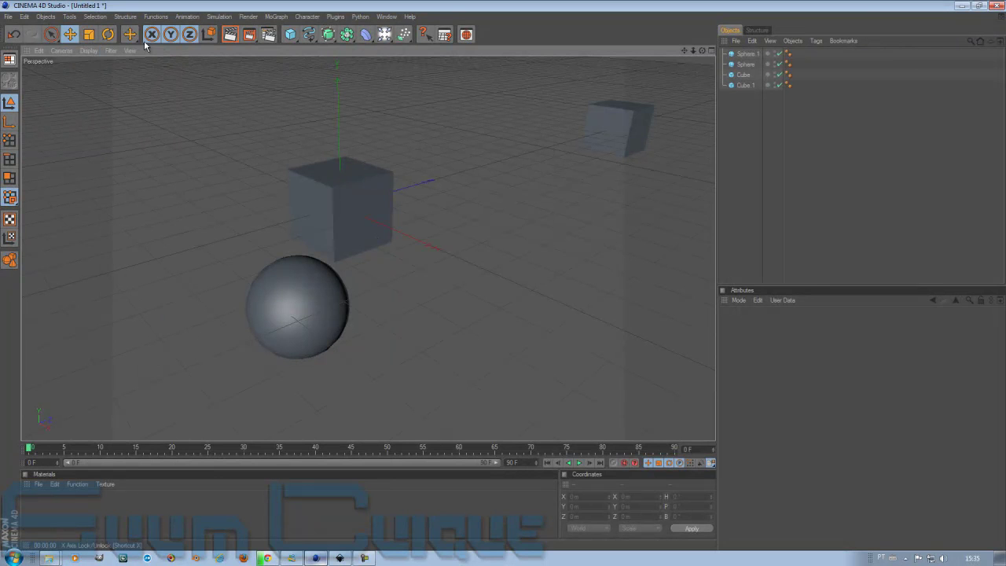
pyautogui.click(69, 35)
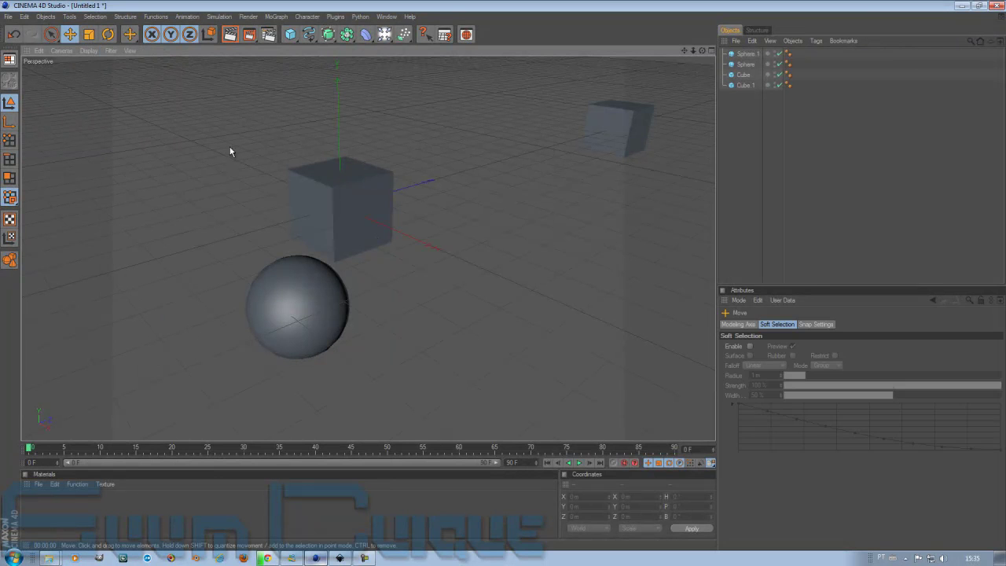
pyautogui.click(321, 187)
pyautogui.moveTo(503, 271)
pyautogui.keyDown('alt'); pyautogui.mouseDown()
pyautogui.moveTo(521, 278)
pyautogui.moveTo(496, 278)
pyautogui.moveTo(508, 275)
pyautogui.mouseUp(); pyautogui.keyUp('alt')
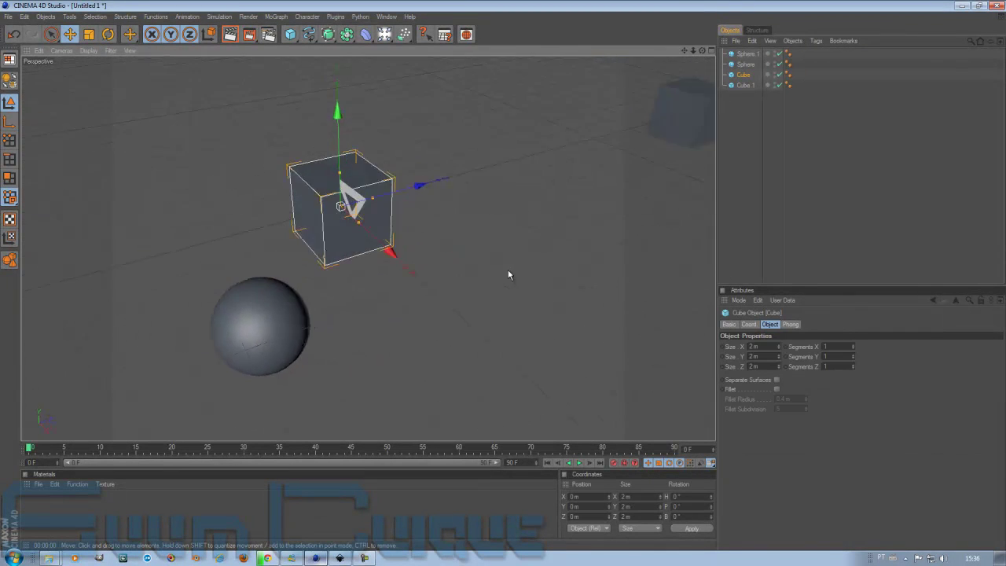
pyautogui.scroll(6, 346, 212)
# Try moving the selected cube across its YZ plane with the axis bands, then undo the moves.
pyautogui.moveTo(330, 162); pyautogui.dragTo(505, 280)
pyautogui.hotkey('ctrl', 'z')
pyautogui.hotkey('ctrl', 'z')
pyautogui.hotkey('ctrl', 'z')
pyautogui.hotkey('ctrl', 'z')
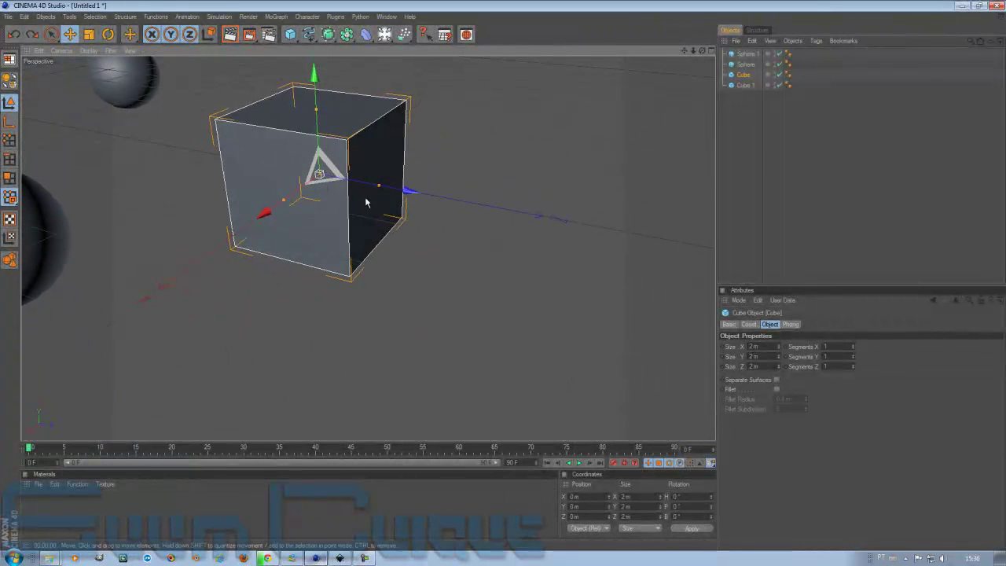
pyautogui.keyDown('alt'); pyautogui.moveTo(339, 204); pyautogui.dragTo(505, 283); pyautogui.keyUp('alt')
pyautogui.keyDown('alt'); pyautogui.moveTo(332, 166); pyautogui.dragTo(506, 280); pyautogui.keyUp('alt')
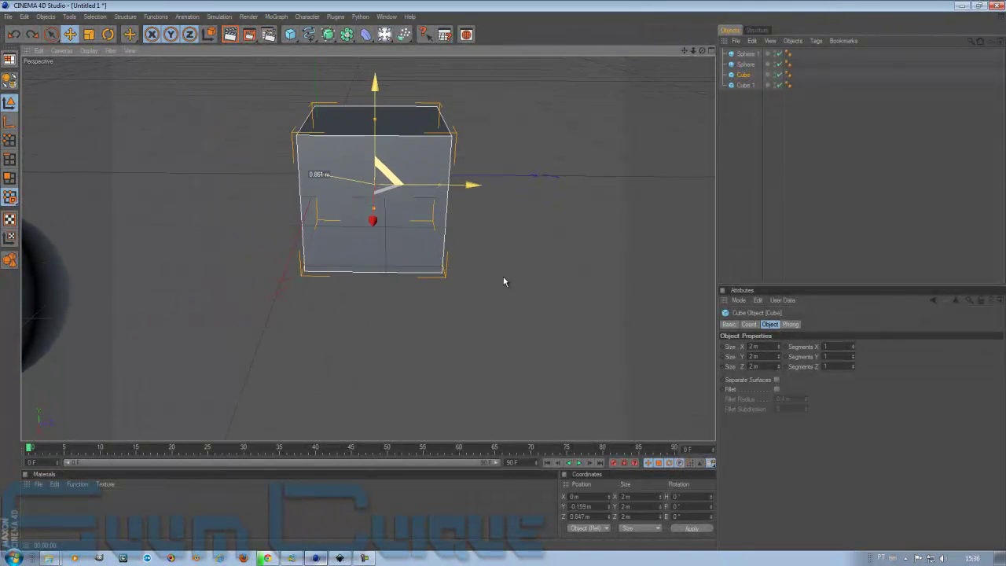
pyautogui.hotkey('ctrl', 'shift', 'z')
pyautogui.hotkey('ctrl', 'shift', 'z')
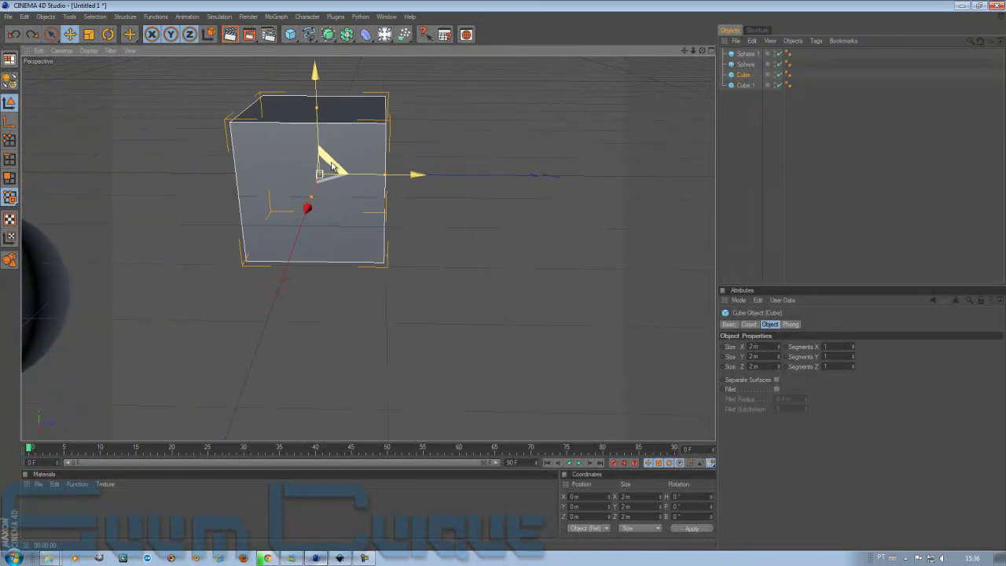
# Move the cube across the YZ and XY planes with its axis bands, to about X -0.17 m, Y -0.47 m, Z 0.88 m.
pyautogui.keyDown('alt'); pyautogui.moveTo(332, 167); pyautogui.dragTo(465, 134); pyautogui.keyUp('alt')
pyautogui.keyDown('alt'); pyautogui.moveTo(329, 165); pyautogui.dragTo(499, 281); pyautogui.keyUp('alt')
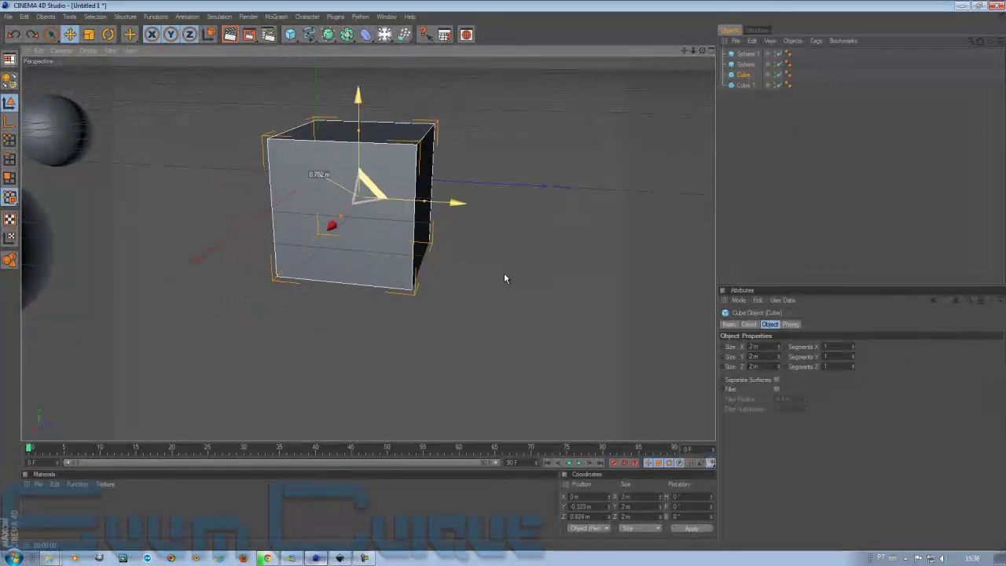
pyautogui.keyDown('alt'); pyautogui.moveTo(505, 278); pyautogui.dragTo(505, 275); pyautogui.keyUp('alt')
pyautogui.keyDown('alt'); pyautogui.moveTo(320, 187); pyautogui.dragTo(511, 279); pyautogui.keyUp('alt')
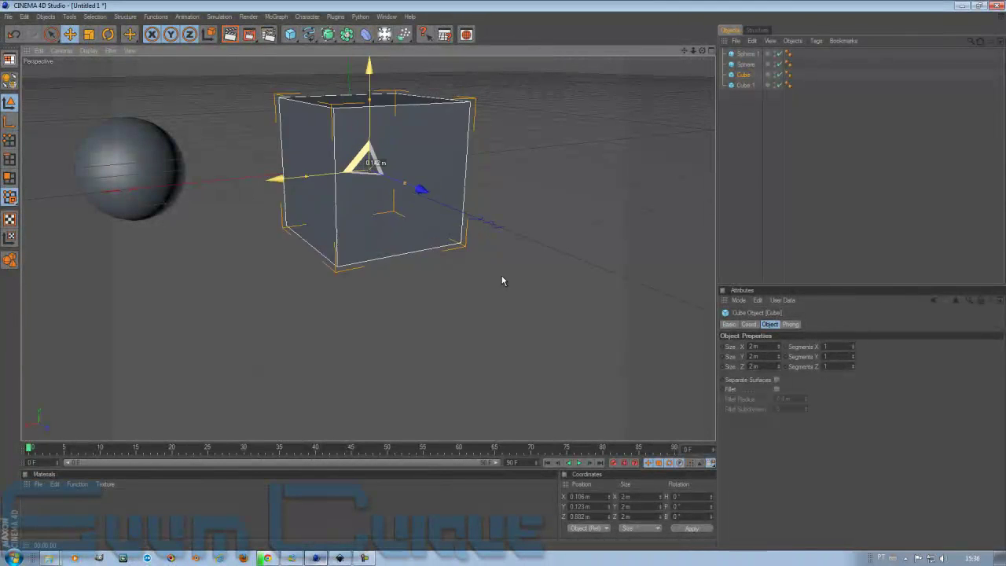
pyautogui.moveTo(503, 280)
pyautogui.mouseDown()
pyautogui.moveTo(494, 277)
pyautogui.moveTo(514, 274)
pyautogui.moveTo(505, 283)
pyautogui.mouseUp()
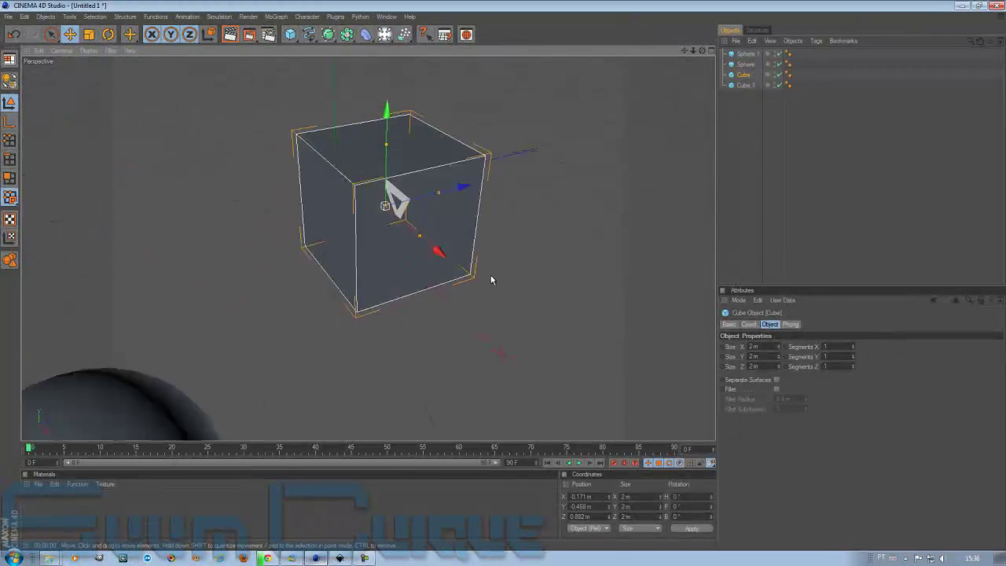
pyautogui.moveTo(490, 280)
pyautogui.keyDown('alt'); pyautogui.mouseDown()
pyautogui.moveTo(508, 278)
pyautogui.moveTo(499, 283)
pyautogui.mouseUp(); pyautogui.keyUp('alt')
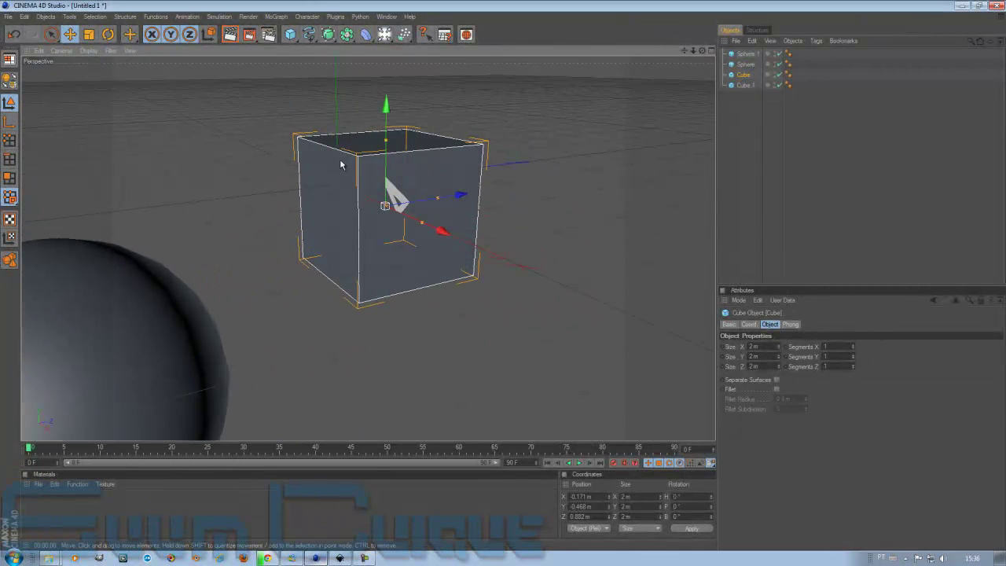
pyautogui.keyDown('alt'); pyautogui.moveTo(503, 281); pyautogui.dragTo(506, 279); pyautogui.keyUp('alt')
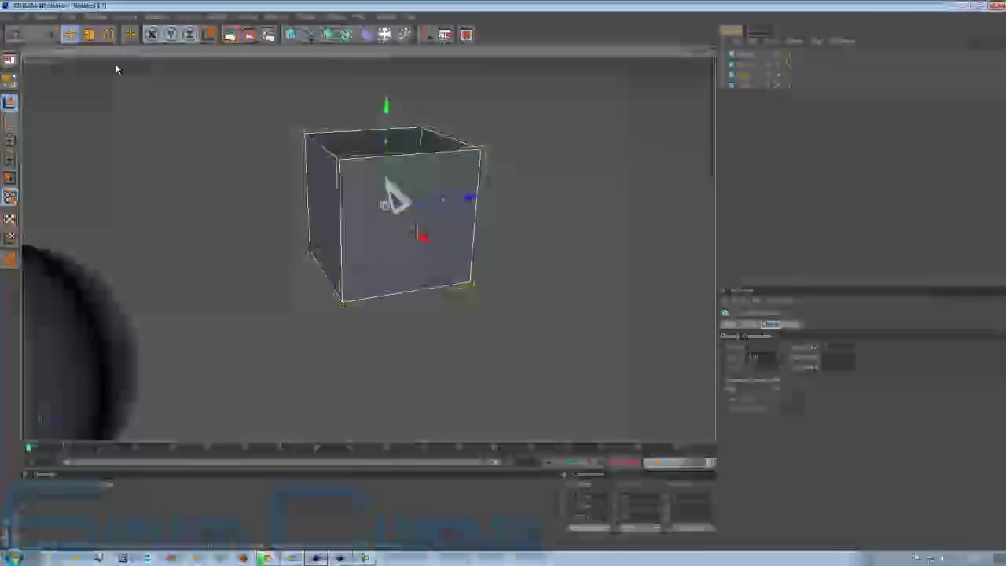
# Turn off the Axis Bands filter to hide the plane handles on the selected cube.
pyautogui.click(112, 50)
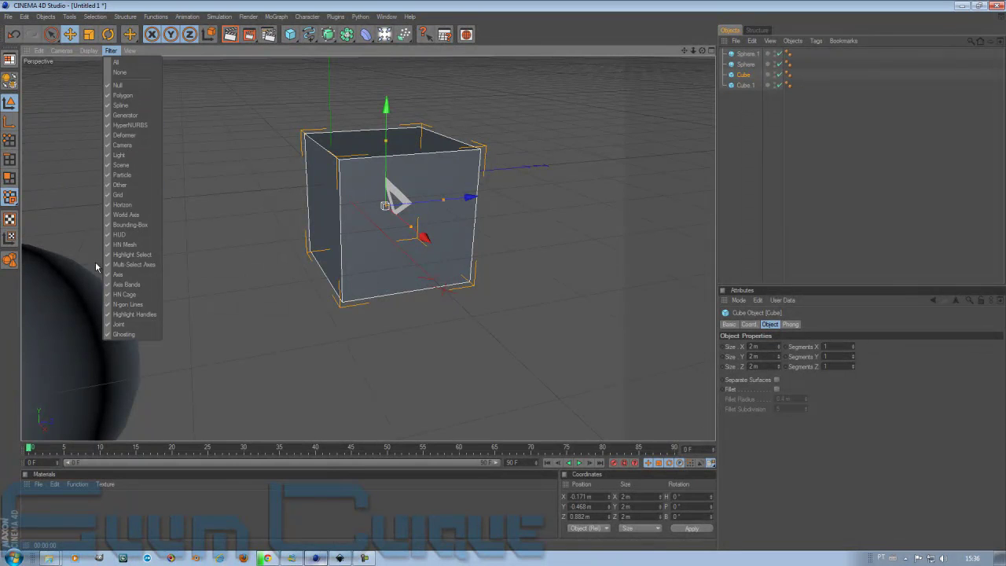
pyautogui.click(129, 287)
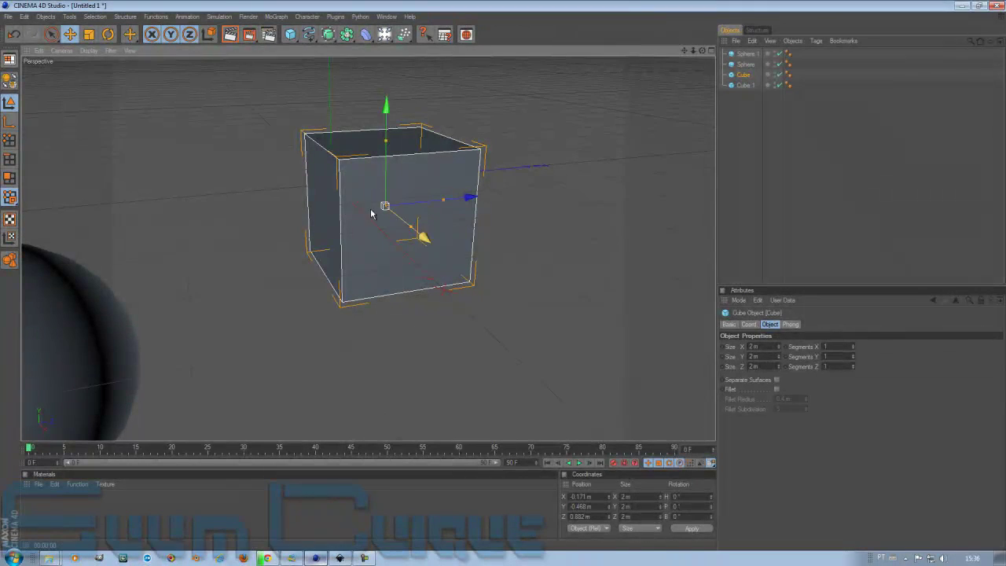
pyautogui.keyDown('alt'); pyautogui.moveTo(452, 290); pyautogui.dragTo(295, 82); pyautogui.keyUp('alt')
pyautogui.click(108, 51)
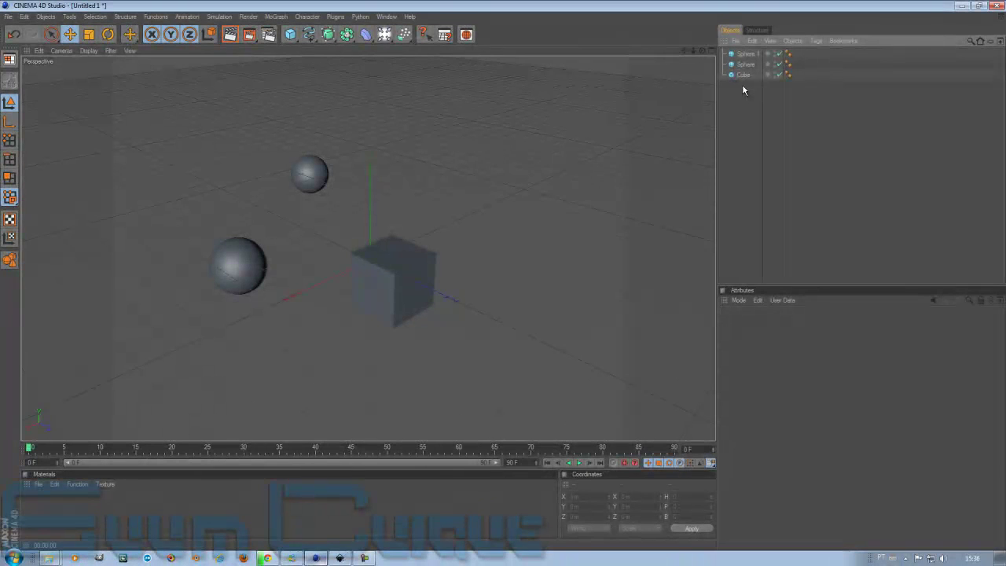
# Switch the viewport to View 2 for the Top view, then to View 3 for the Right view.
pyautogui.click(131, 51)
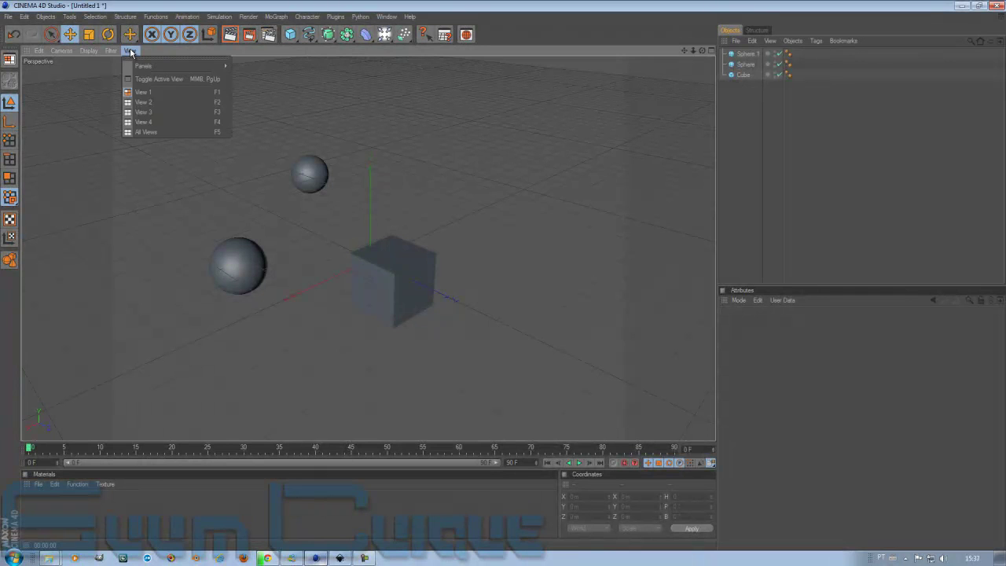
pyautogui.click(475, 54)
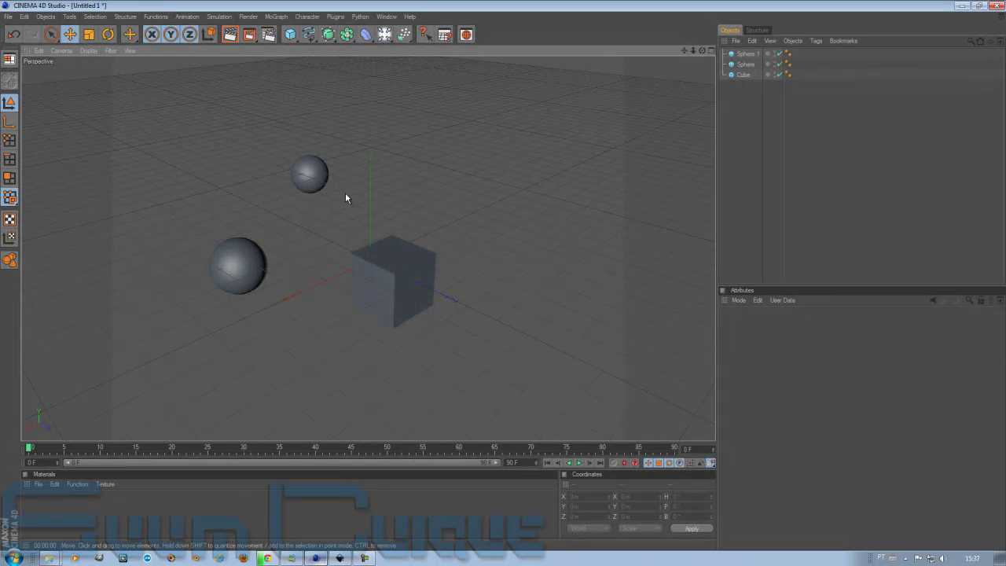
pyautogui.click(130, 50)
pyautogui.moveTo(154, 66)
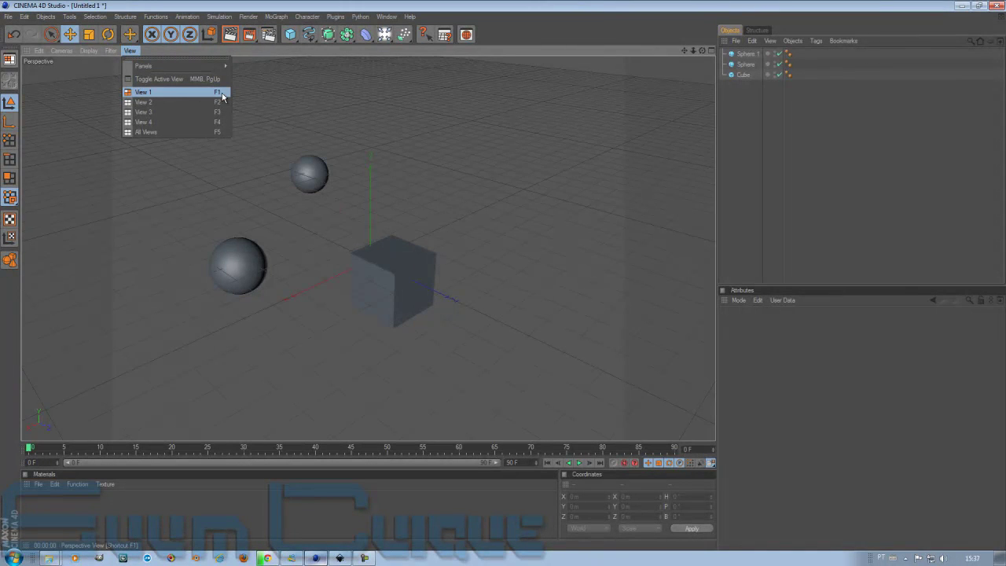
pyautogui.click(147, 103)
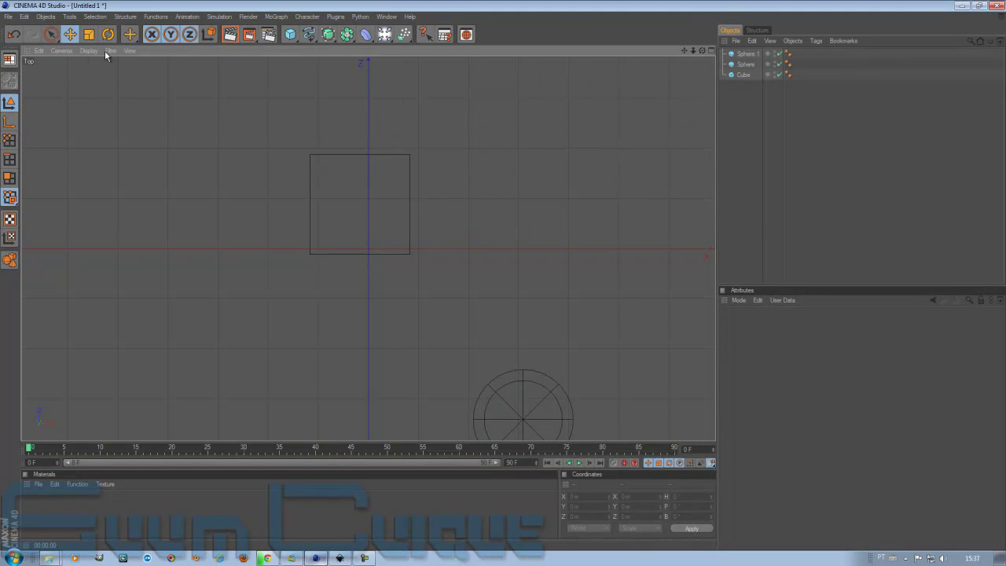
pyautogui.click(129, 50)
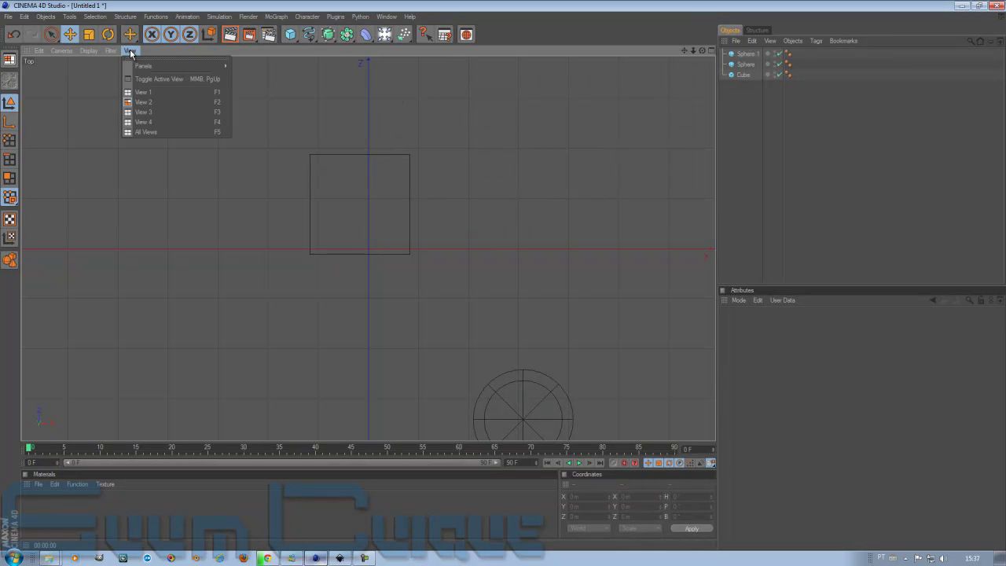
pyautogui.click(134, 115)
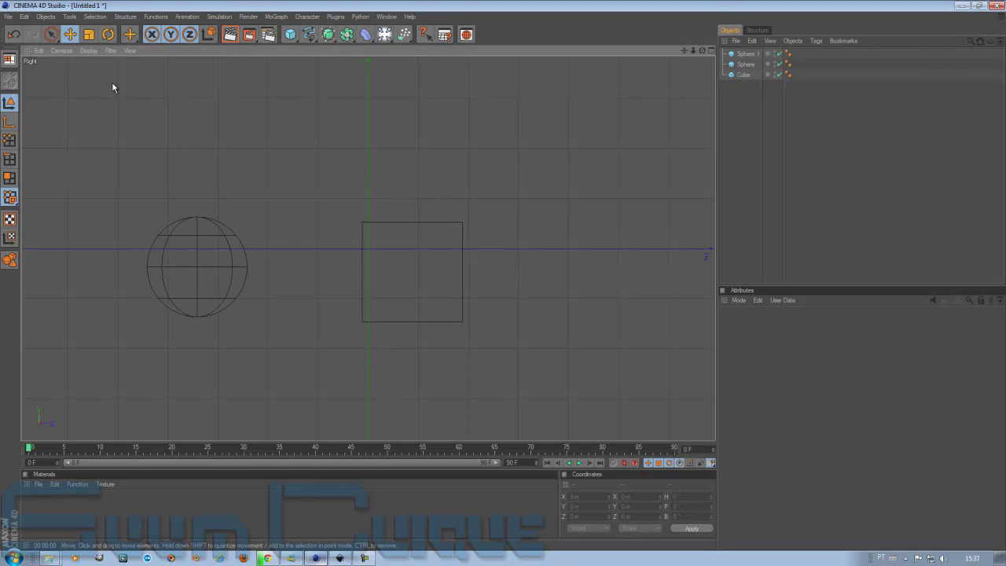
# Show the Front view with View 4, then display all four views together with All Views.
pyautogui.click(130, 51)
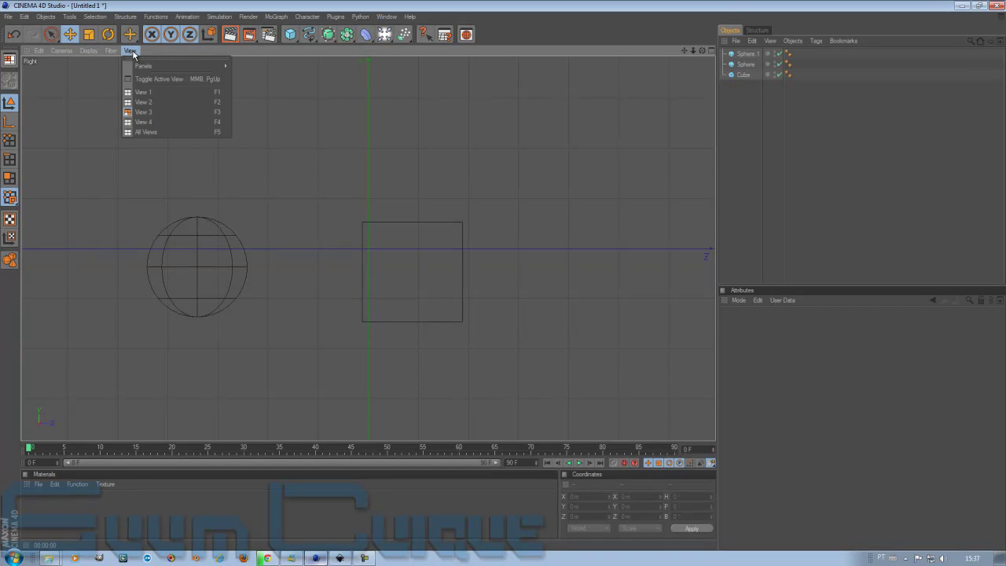
pyautogui.click(145, 123)
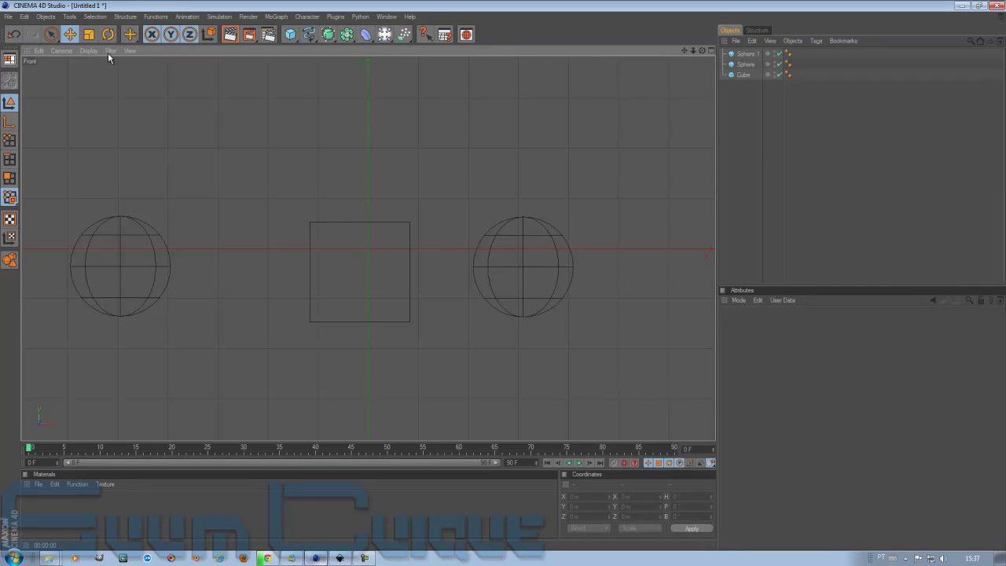
pyautogui.click(130, 50)
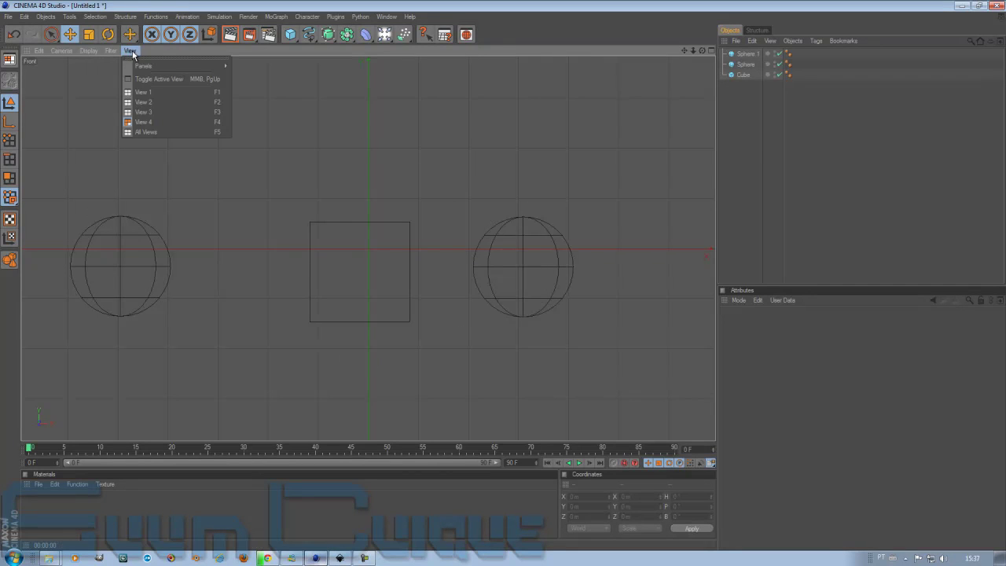
pyautogui.click(156, 133)
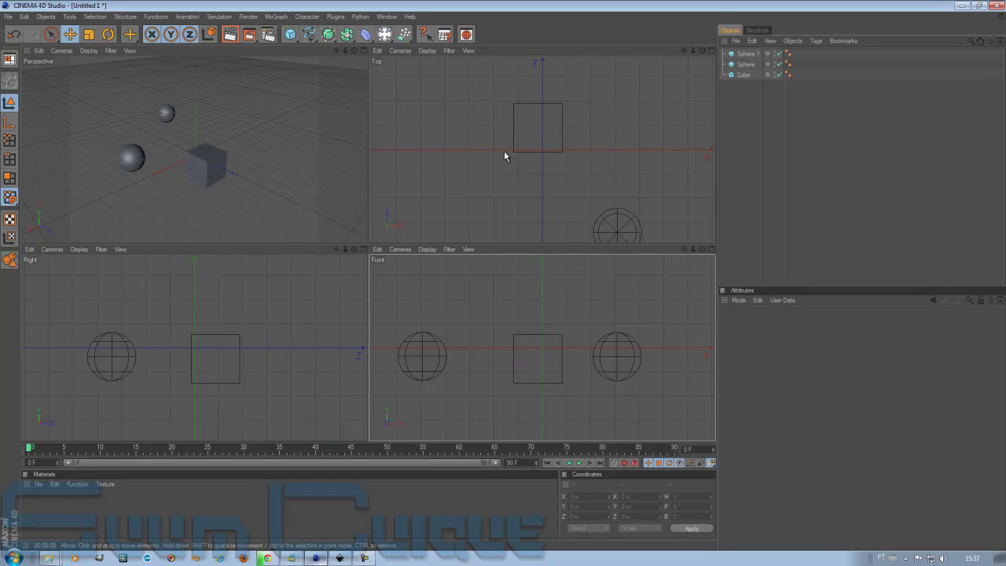
# Maximize the Perspective view and return to the four views, and do the same with the Top view.
pyautogui.middleClick(224, 126)
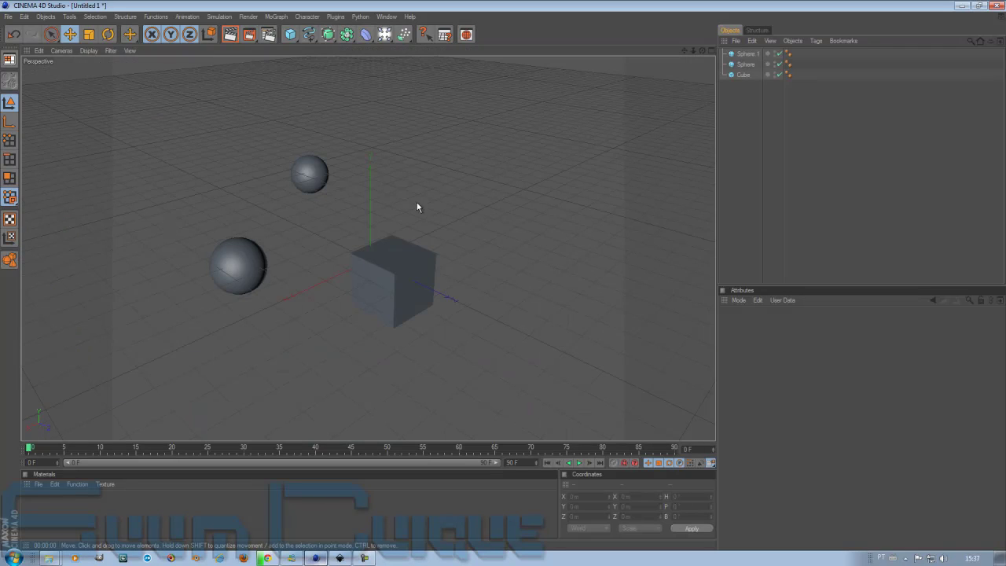
pyautogui.middleClick(224, 180)
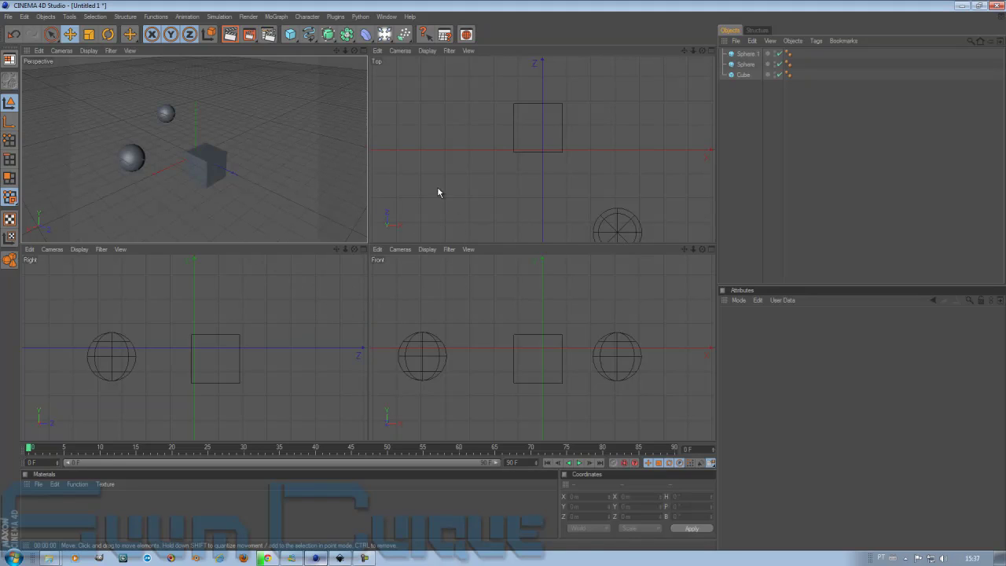
pyautogui.middleClick(503, 145)
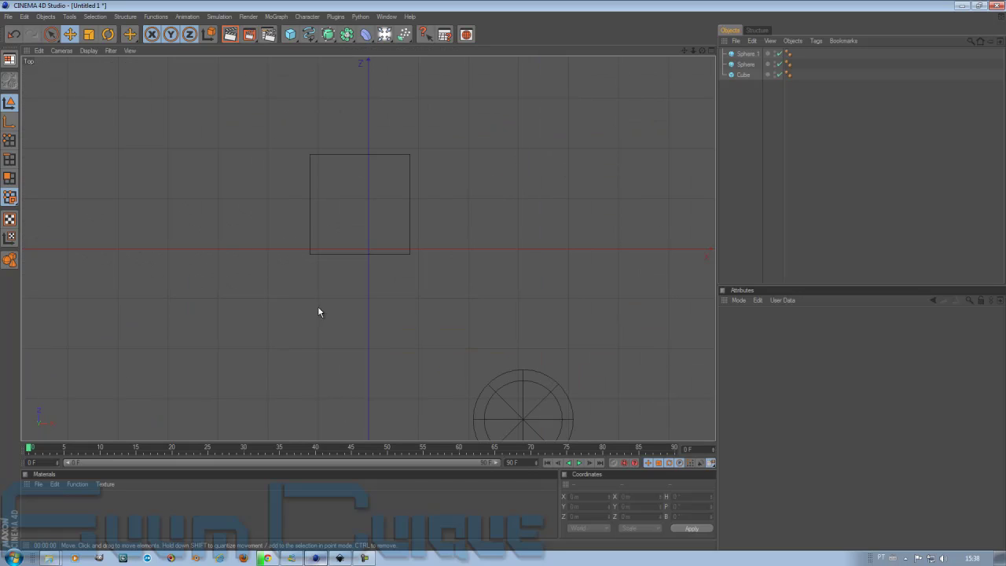
pyautogui.middleClick(466, 249)
# Toggle the Front view to full size and back, followed by the Right view.
pyautogui.middleClick(496, 351)
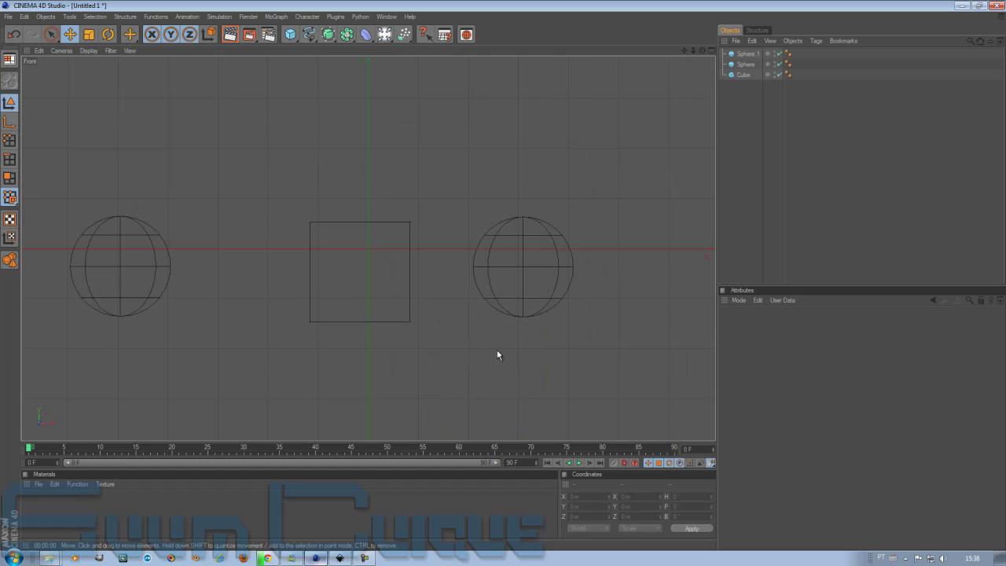
pyautogui.middleClick(497, 352)
pyautogui.middleClick(229, 348)
pyautogui.middleClick(229, 346)
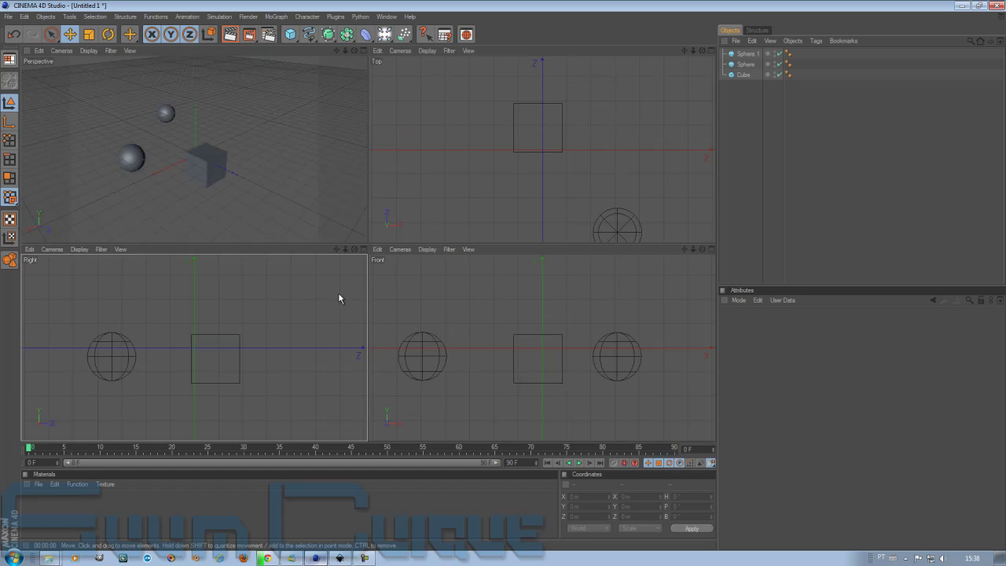
# Toggle the Top view to full size and back, followed by the Perspective view.
pyautogui.middleClick(461, 183)
pyautogui.middleClick(460, 183)
pyautogui.middleClick(276, 184)
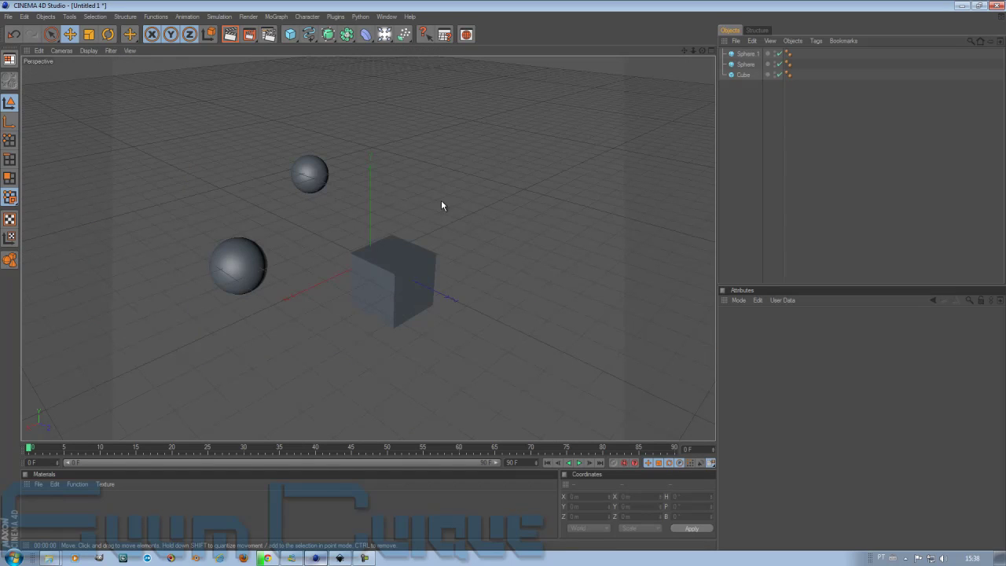
pyautogui.middleClick(268, 155)
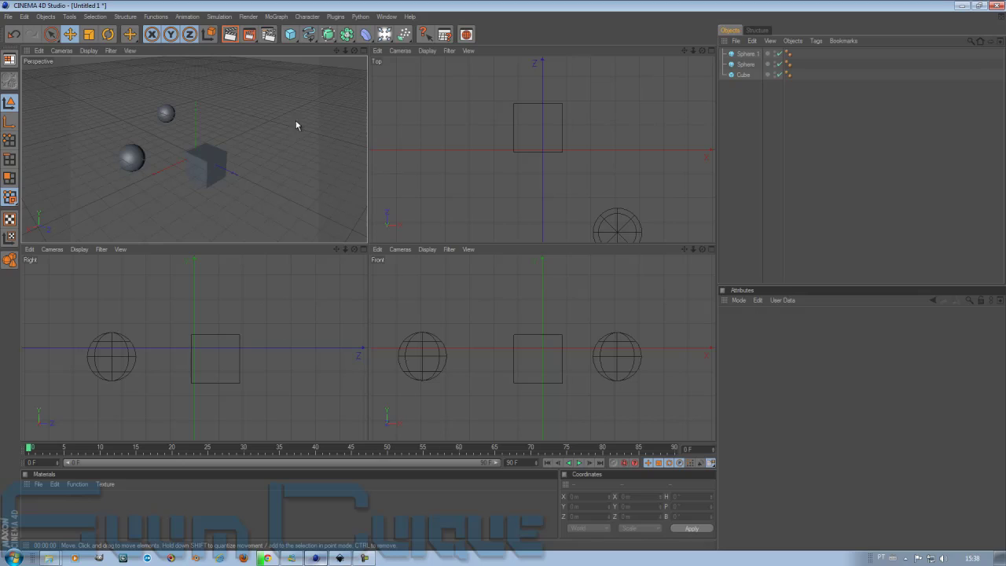
# Switch the viewport panel layout to Single View, followed by 2 Views Stacked.
pyautogui.click(130, 51)
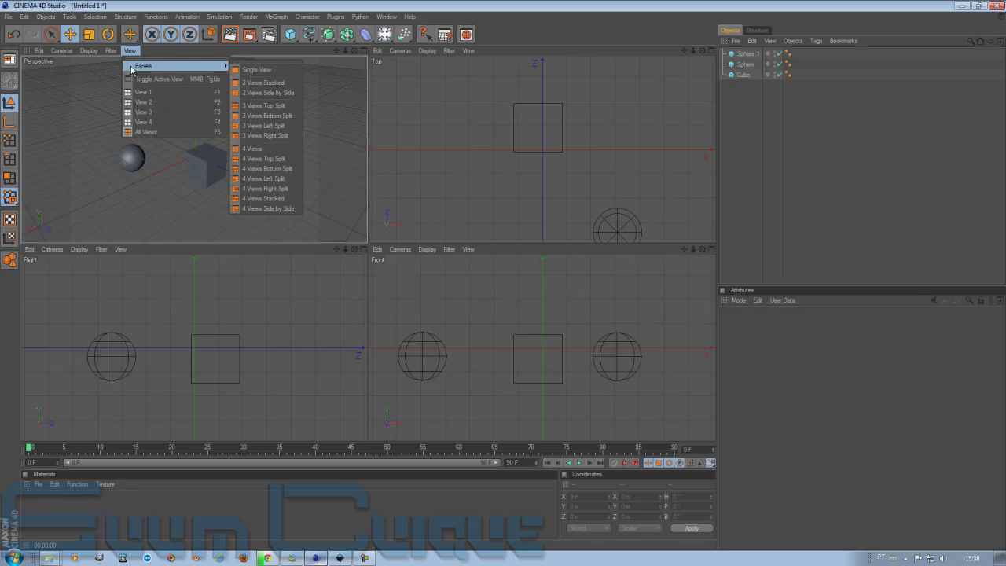
pyautogui.moveTo(135, 68)
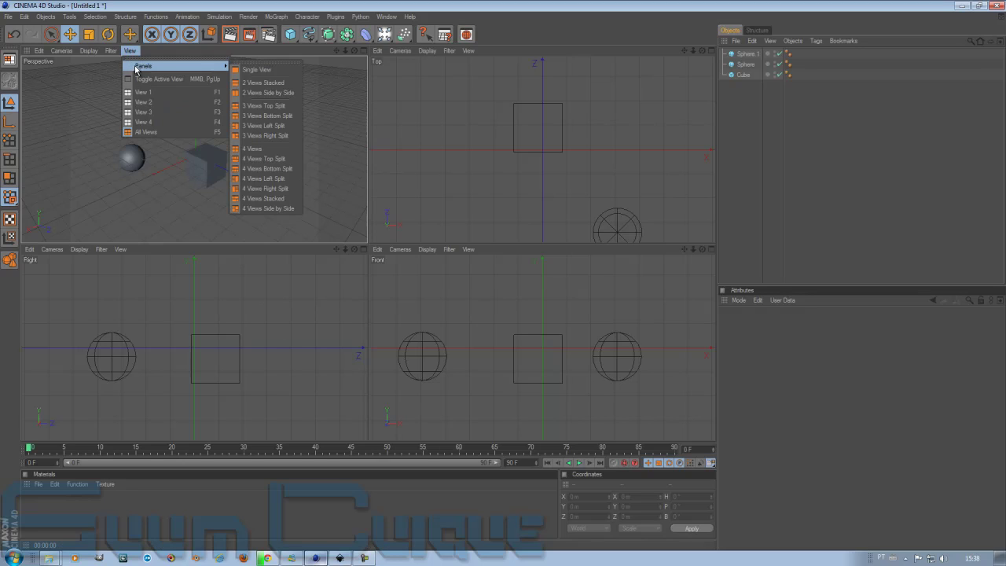
pyautogui.click(275, 72)
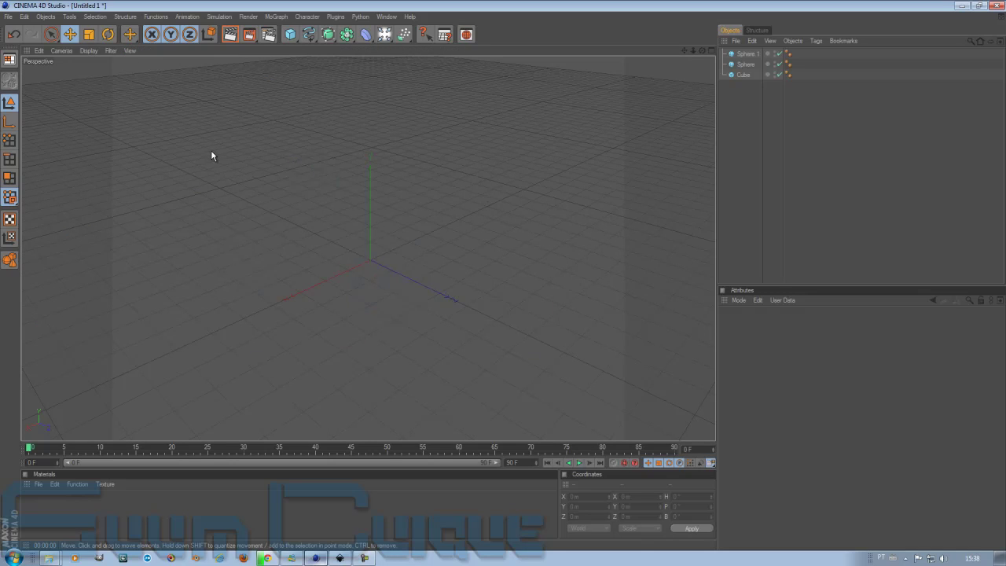
pyautogui.click(129, 52)
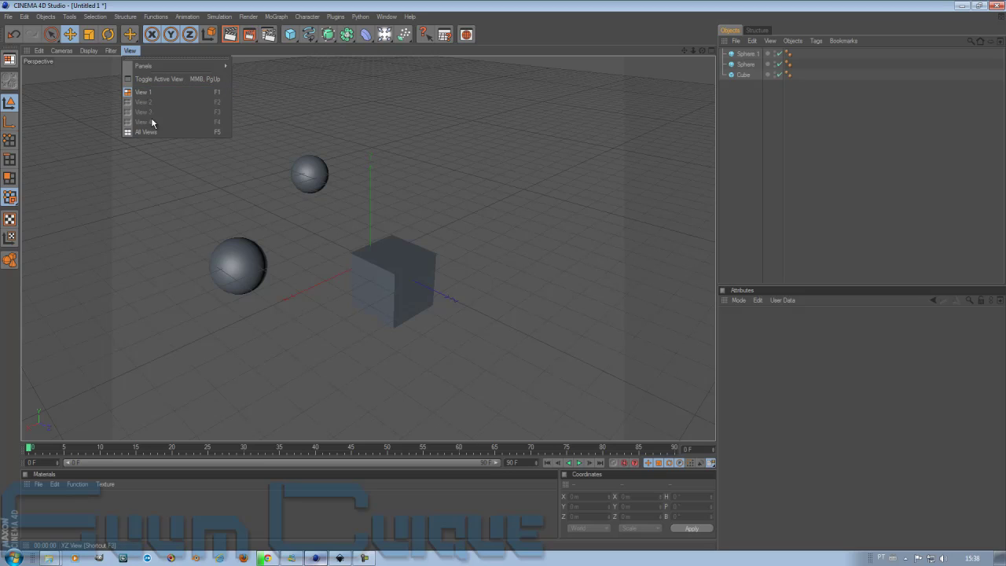
pyautogui.moveTo(161, 66)
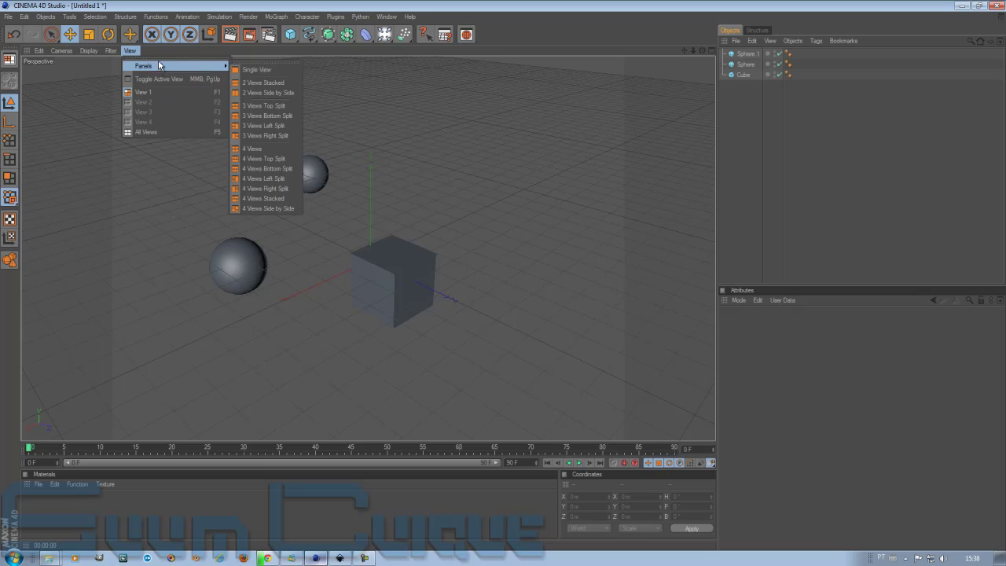
pyautogui.click(266, 85)
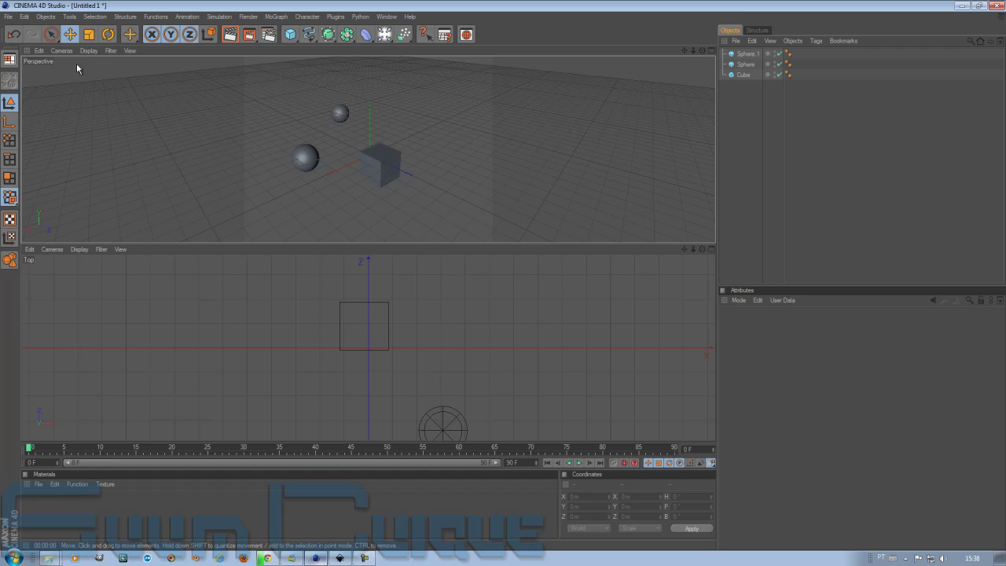
# Arrange the Perspective and Top viewports with the 2 Views Side by Side layout.
pyautogui.click(131, 50)
pyautogui.moveTo(154, 66)
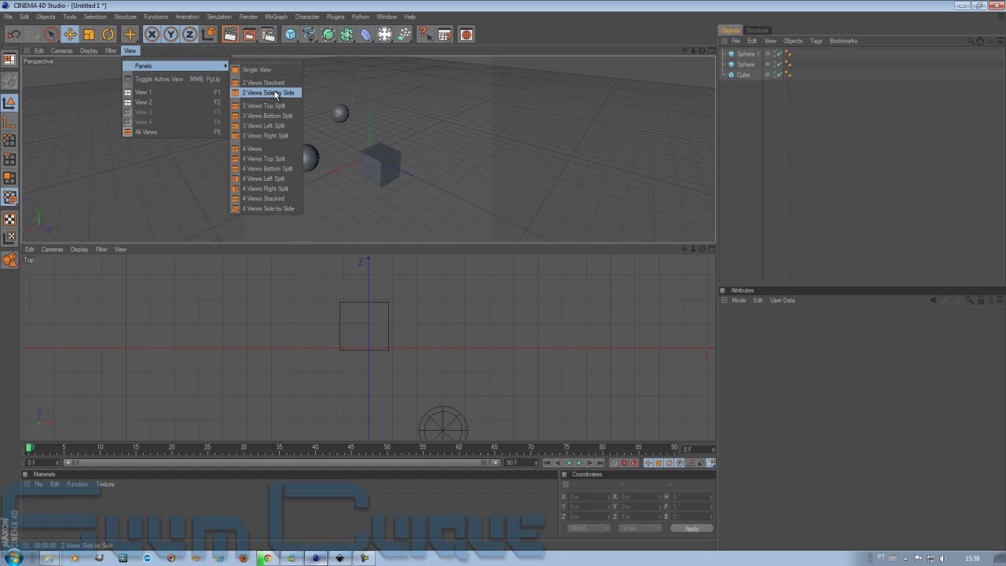
pyautogui.click(273, 92)
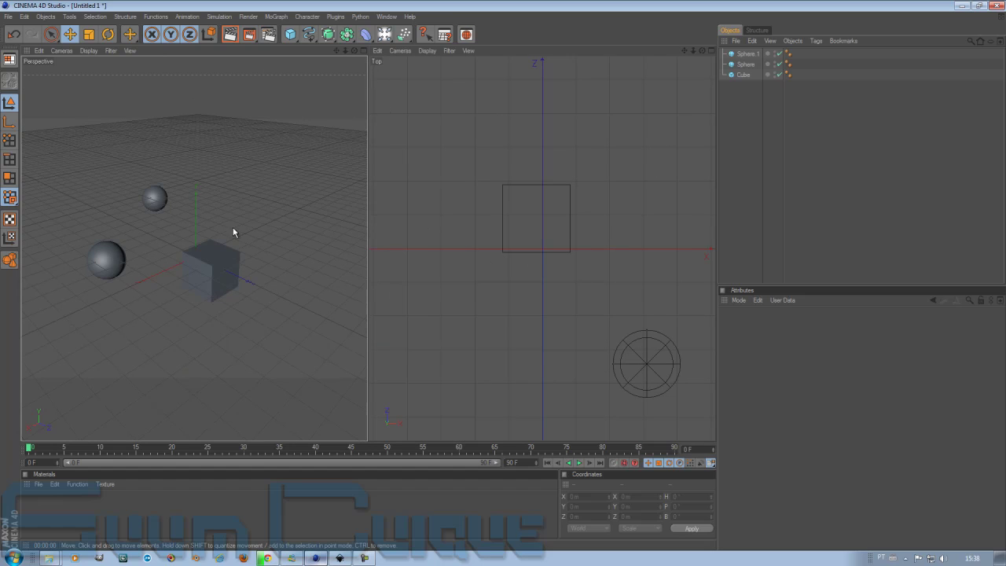
# Apply the 3 Views Top Split layout and lower the horizontal divider to enlarge the Top and Right views.
pyautogui.click(130, 50)
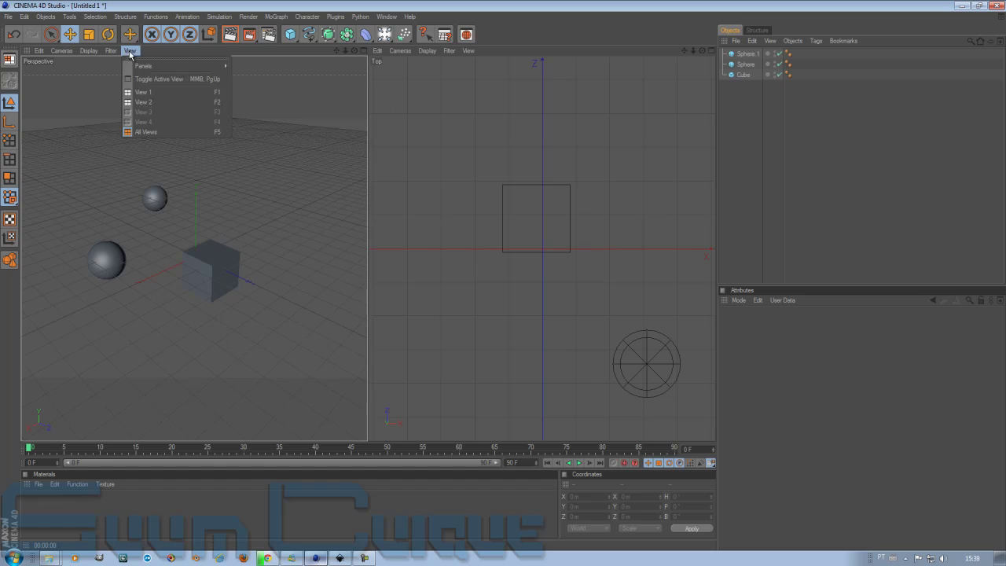
pyautogui.moveTo(177, 66)
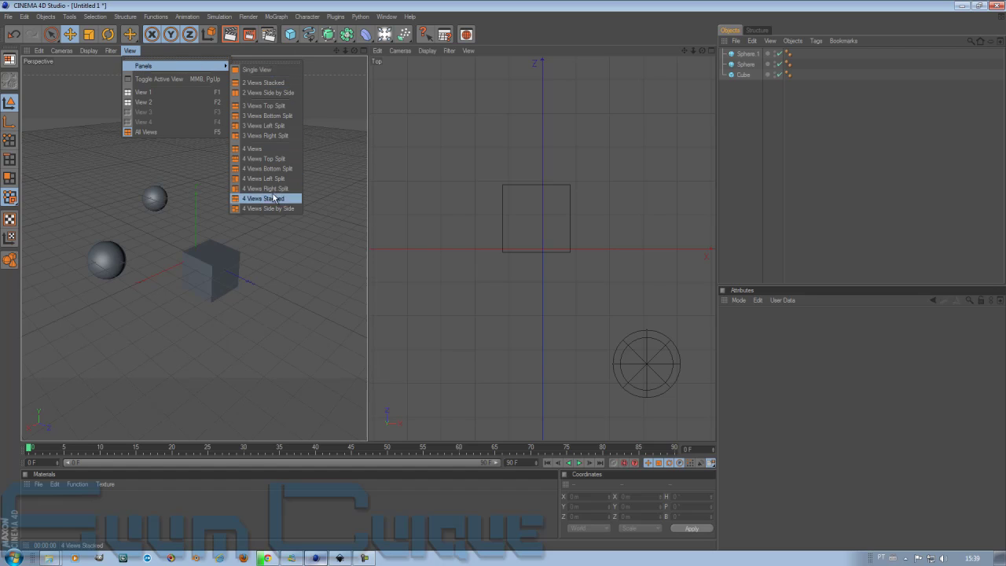
pyautogui.click(267, 105)
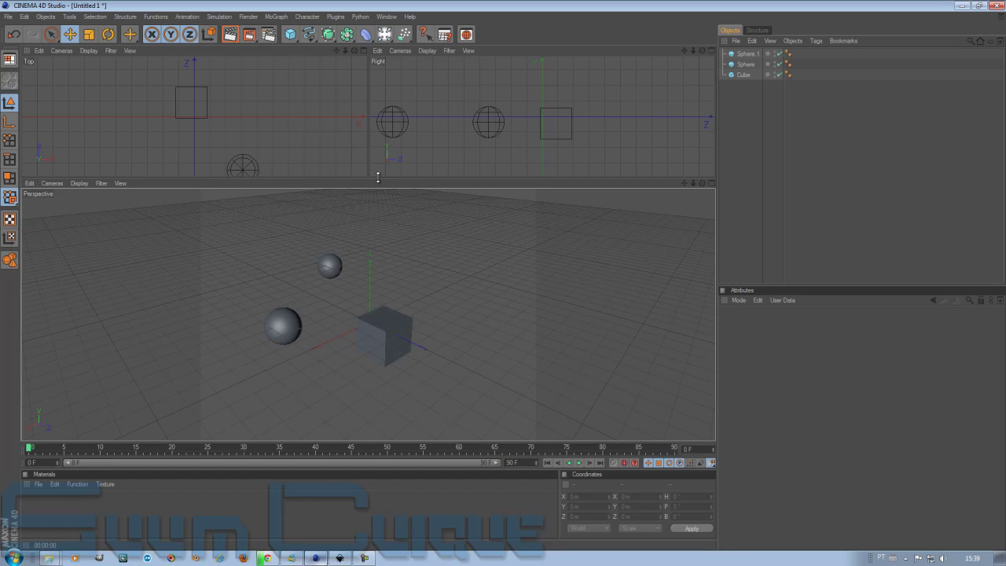
pyautogui.moveTo(378, 178); pyautogui.dragTo(375, 242)
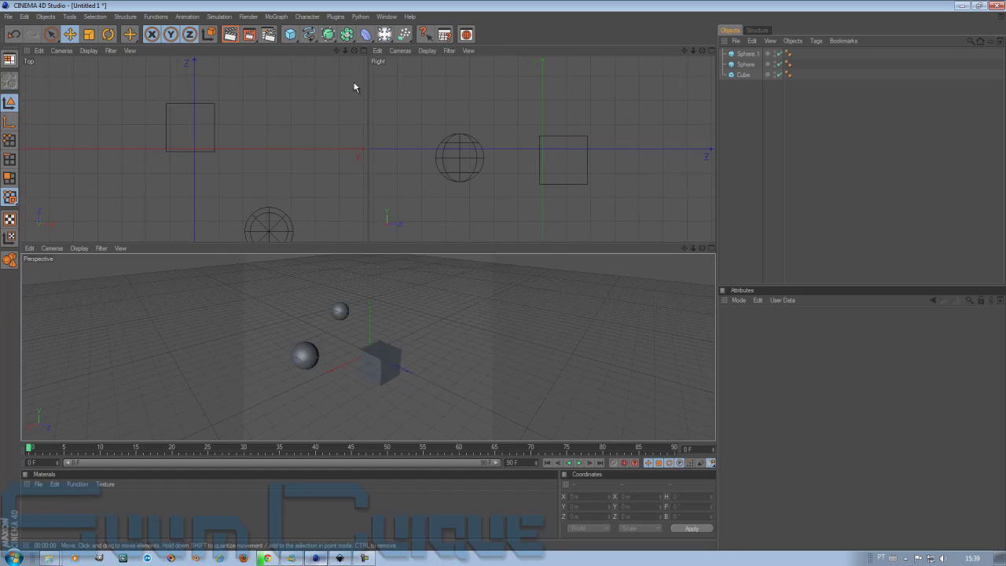
# Restore the 4 Views layout with the Perspective, Top, Right and Front viewports.
pyautogui.click(129, 50)
pyautogui.moveTo(146, 68)
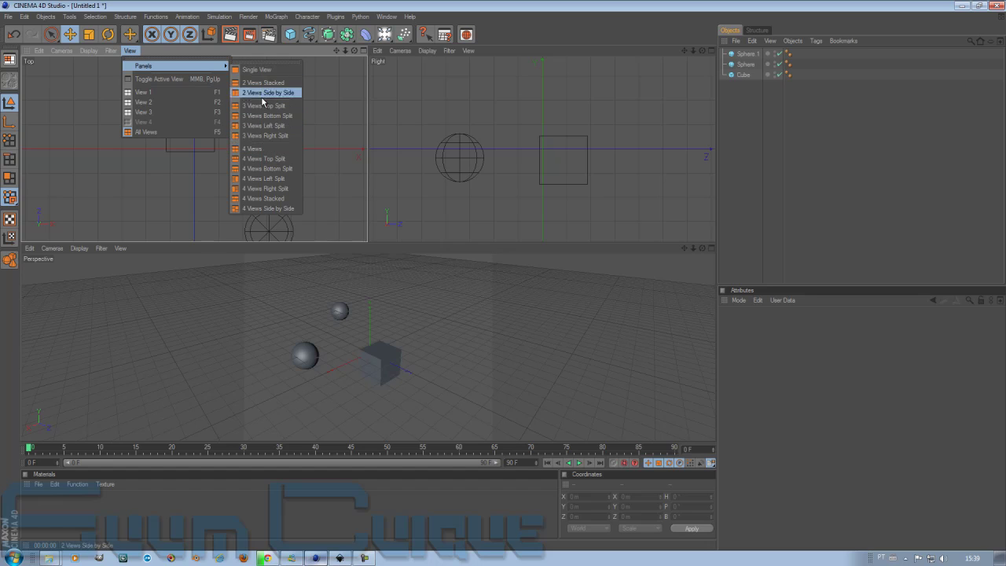
pyautogui.click(252, 149)
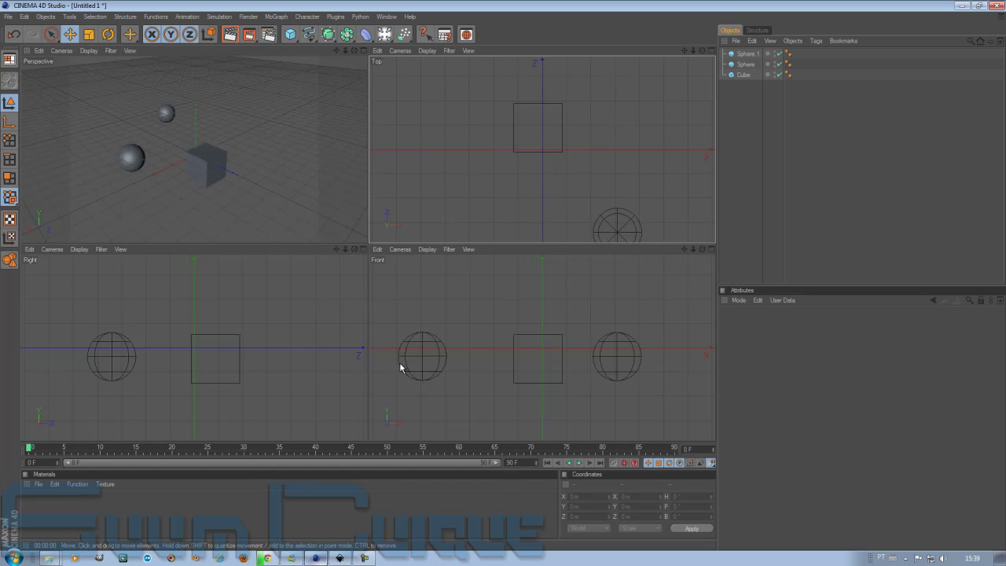
pyautogui.click(130, 50)
pyautogui.moveTo(145, 66)
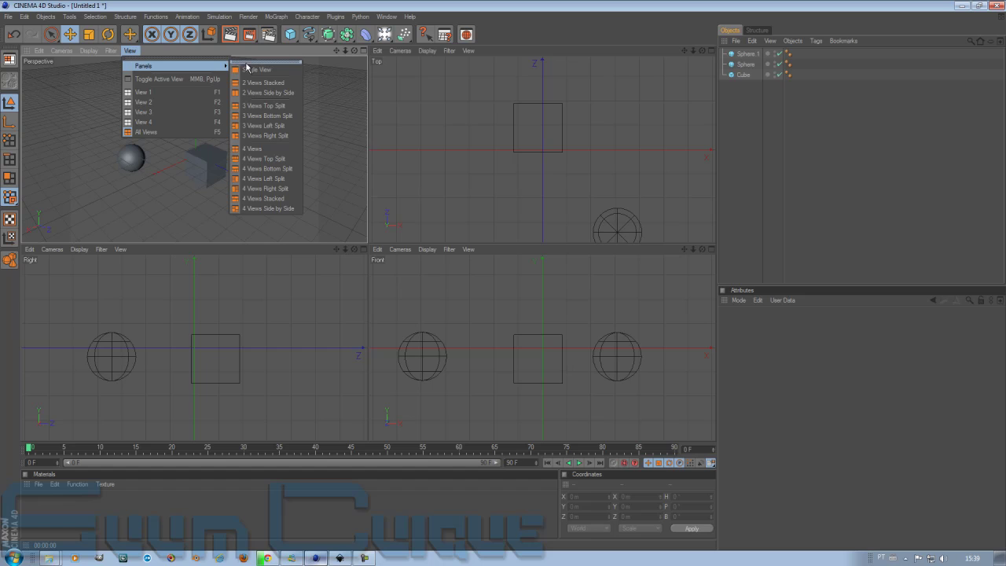
pyautogui.click(132, 51)
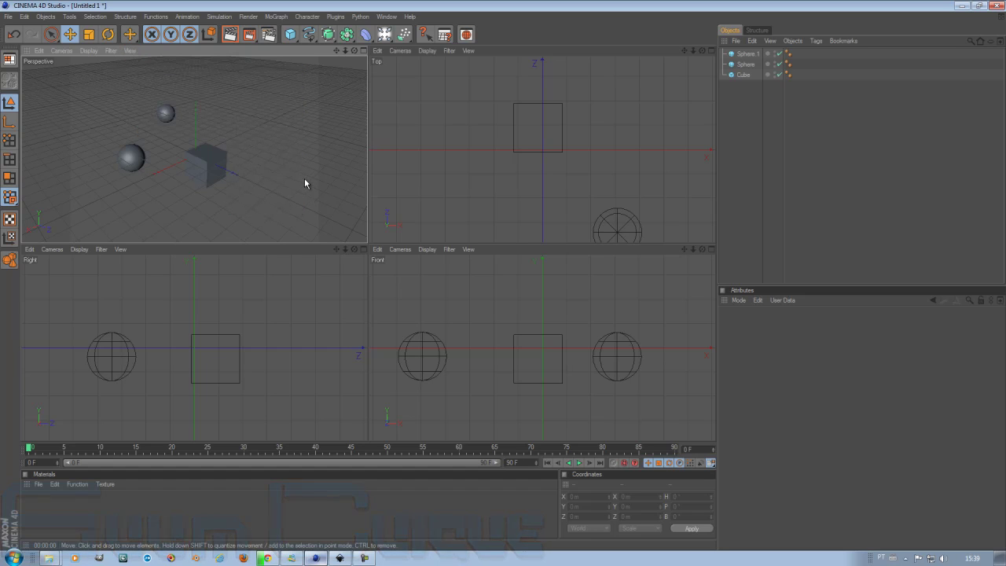